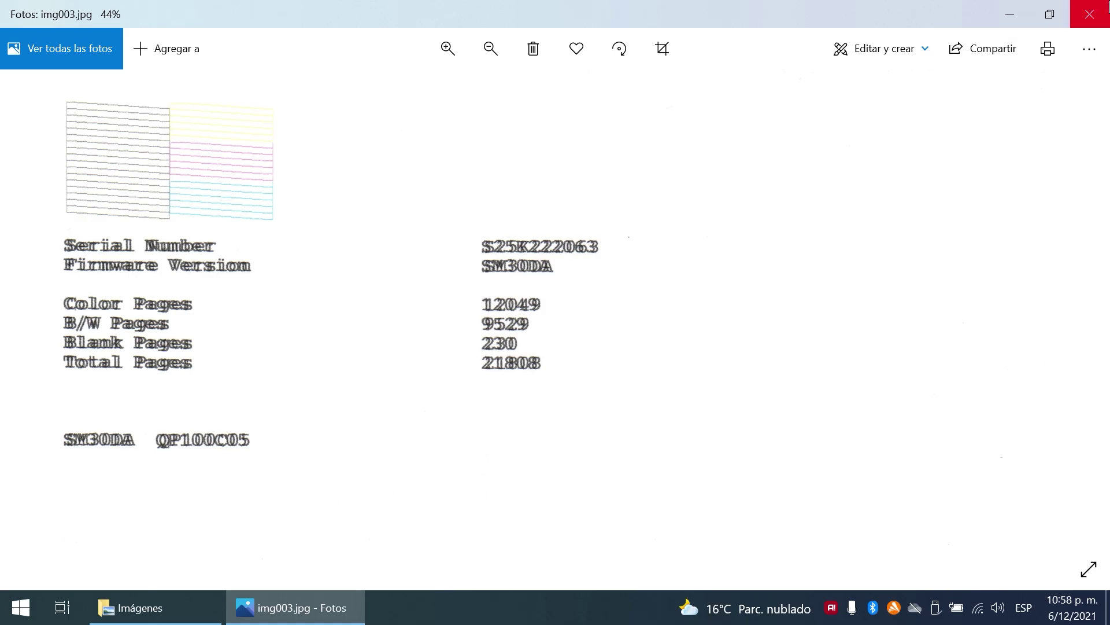
Step: Close the img003.jpg photo and launch Adjprogcracked from the desktop folder for L100, L110, L210, L300, L350, L355, L555
{"action": "left_click", "coordinate": [1108, 8]}
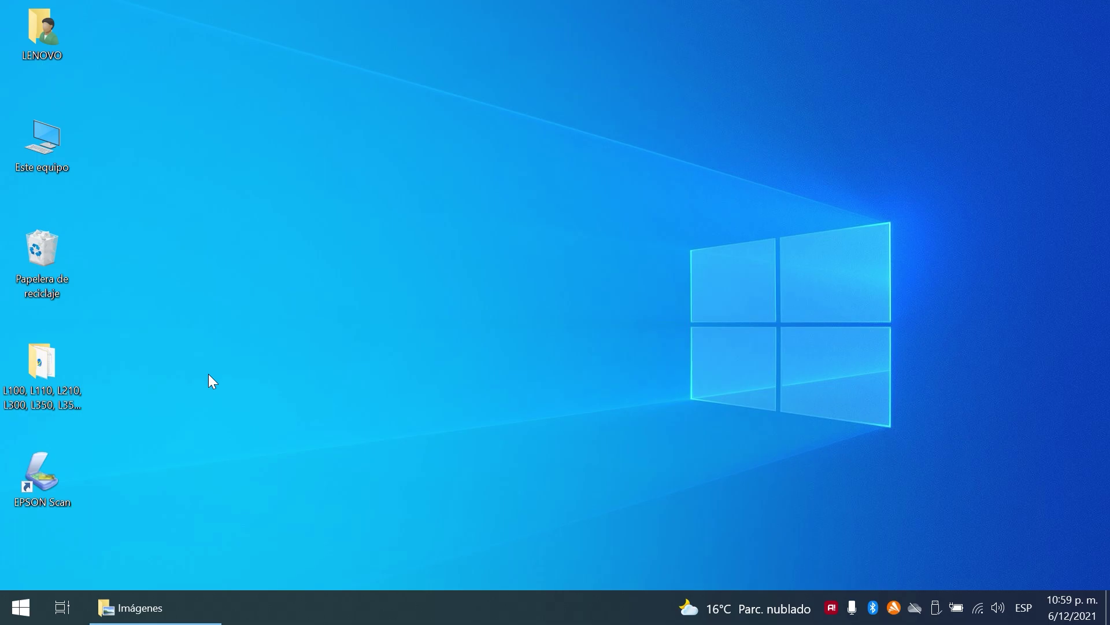
{"action": "double_click", "coordinate": [41, 367]}
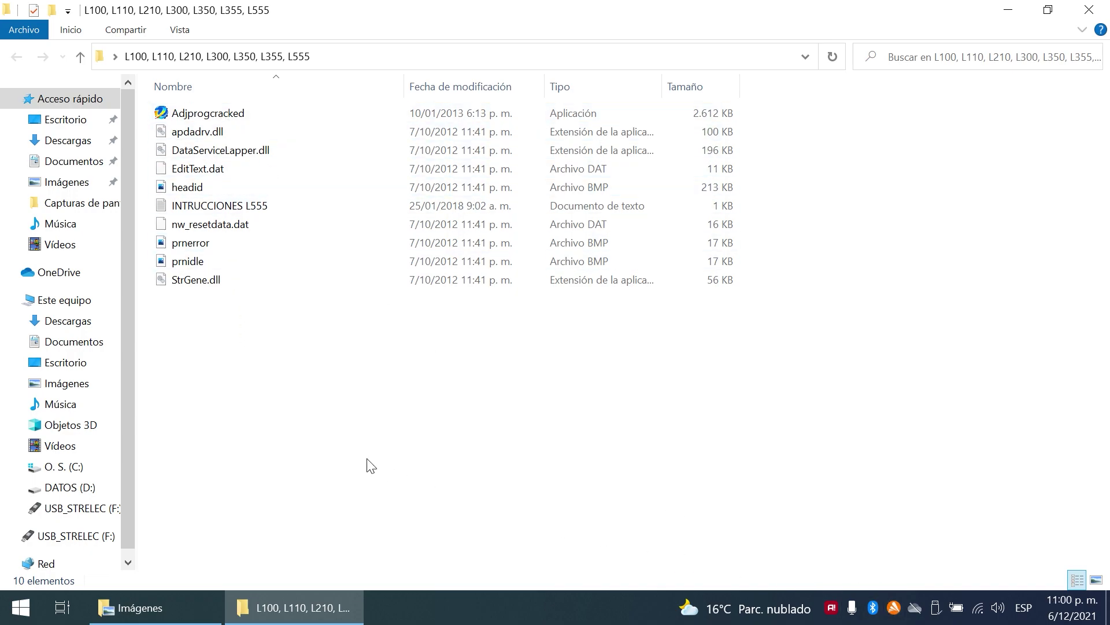
{"action": "double_click", "coordinate": [208, 116]}
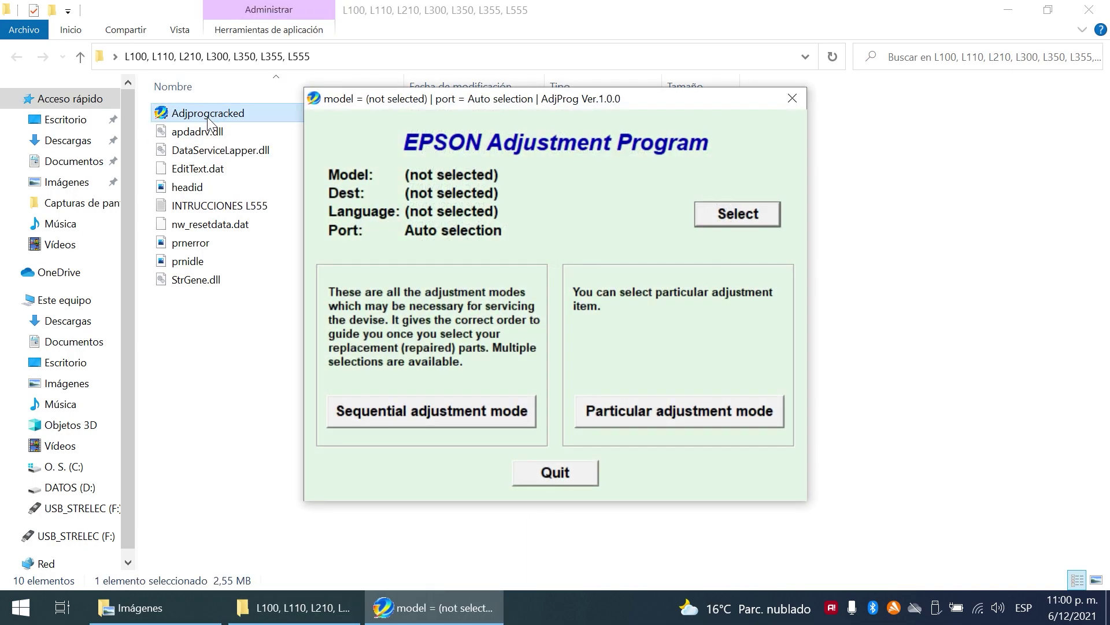
Step: Set the printer model to L210 in the EPSON Adjustment Program, keeping the port on Auto selection
{"action": "left_click", "coordinate": [749, 224]}
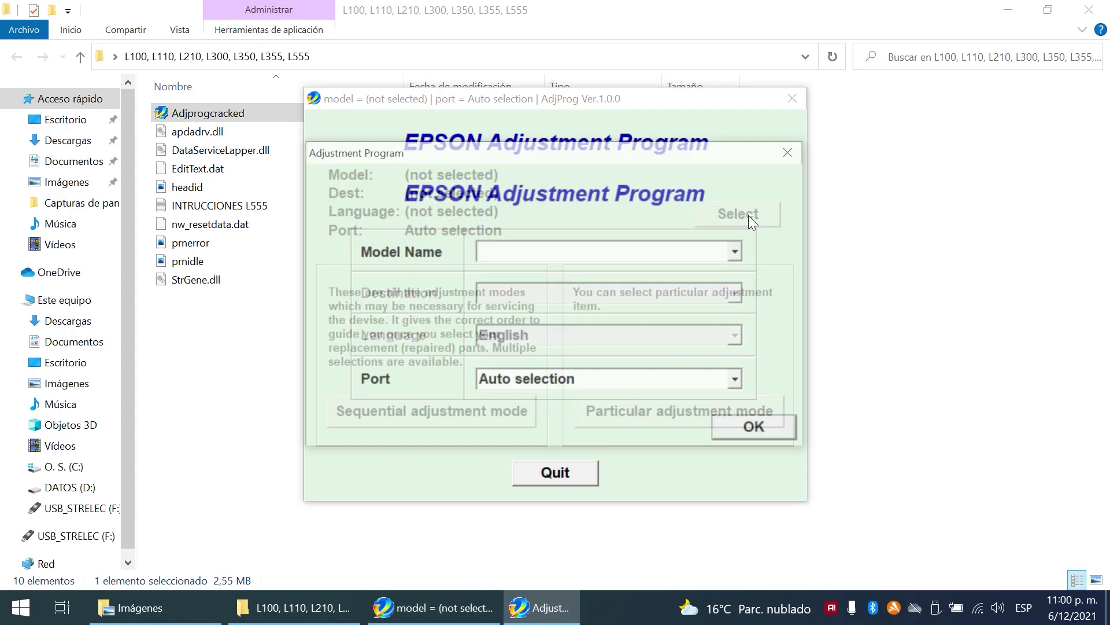
{"action": "left_click", "coordinate": [573, 254]}
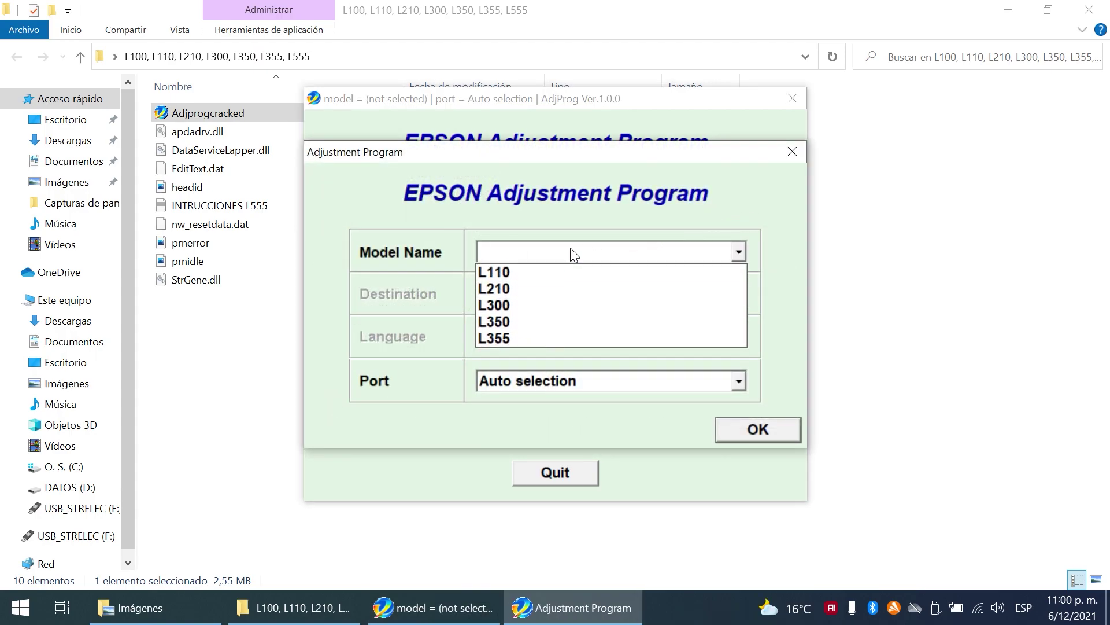
{"action": "left_click", "coordinate": [527, 289]}
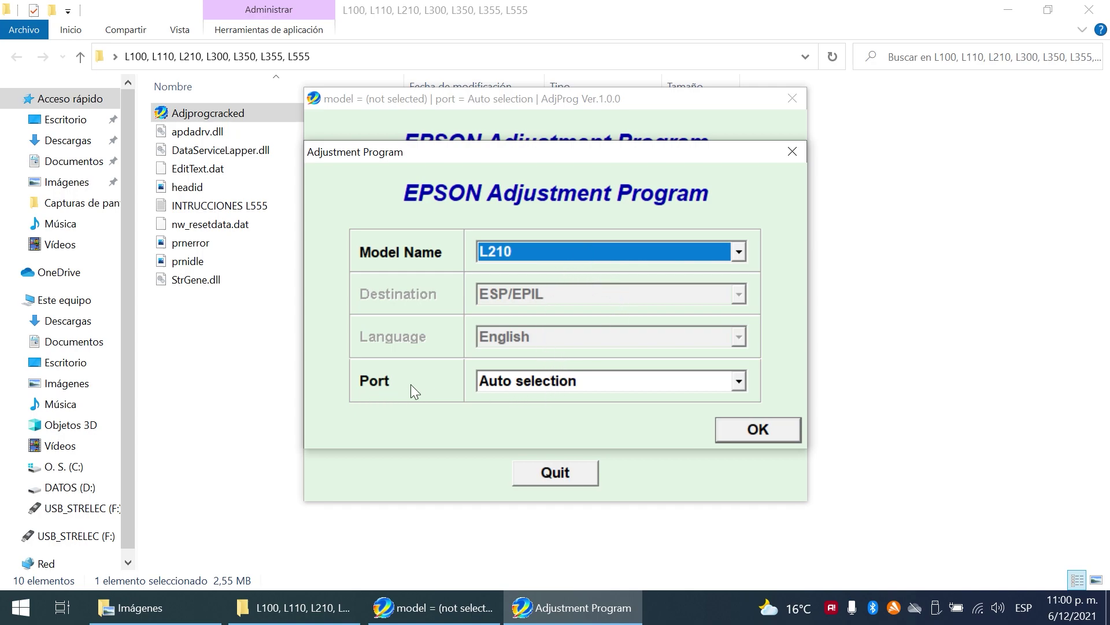
{"action": "left_click", "coordinate": [751, 430]}
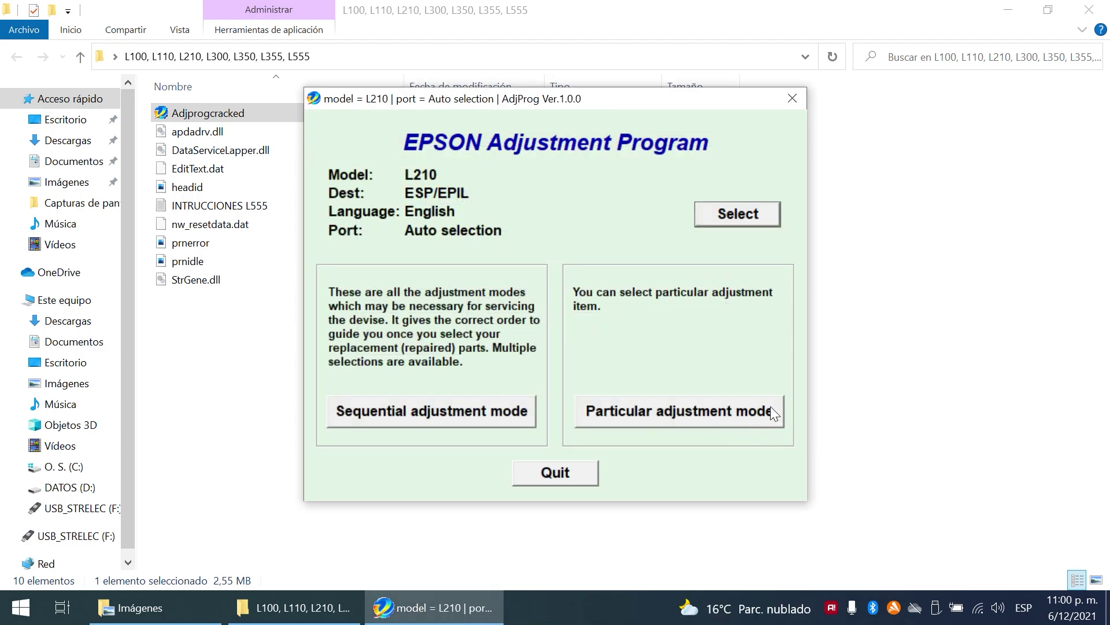
Step: Open Bi-D adjustment from the particular adjustment mode and print the check pattern for VSD1, VSD2 and VSD3
{"action": "left_click", "coordinate": [685, 412]}
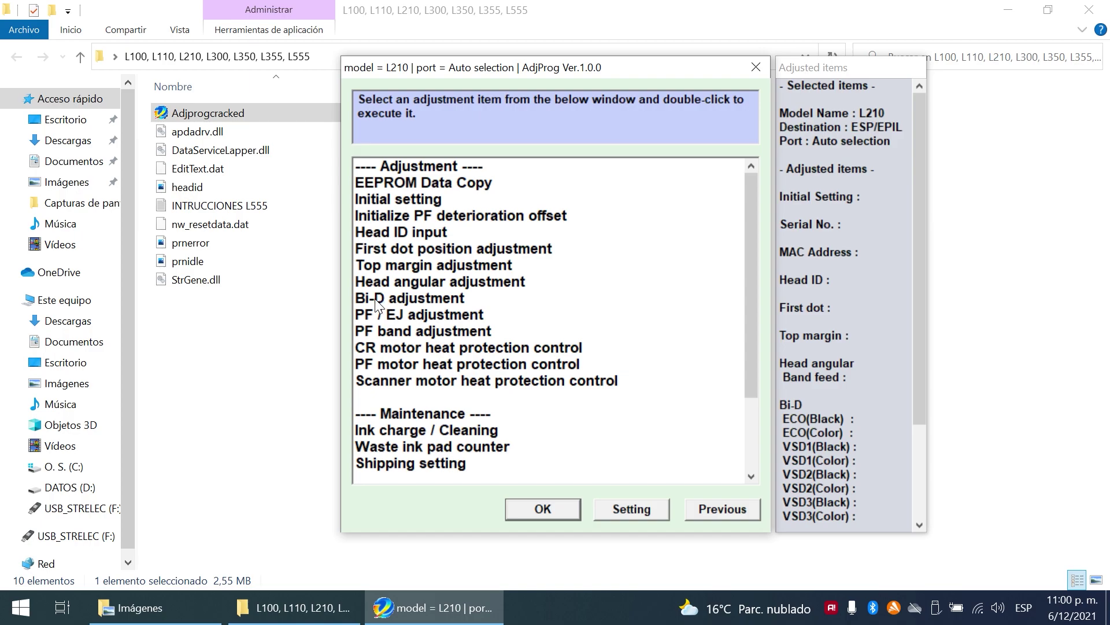
{"action": "left_click", "coordinate": [444, 297]}
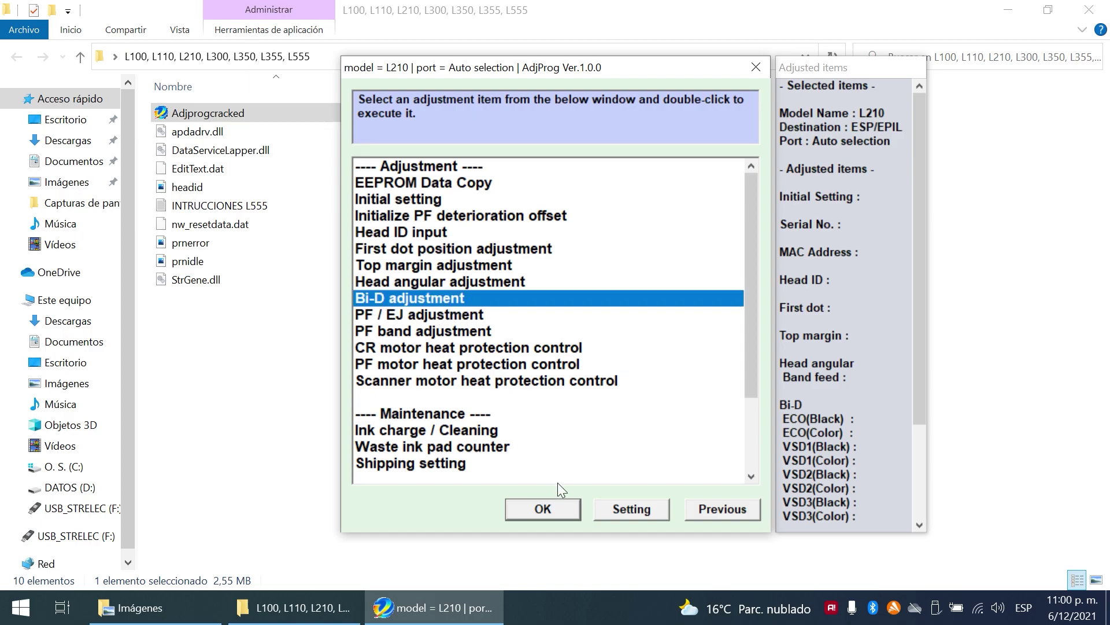
{"action": "left_click", "coordinate": [543, 509]}
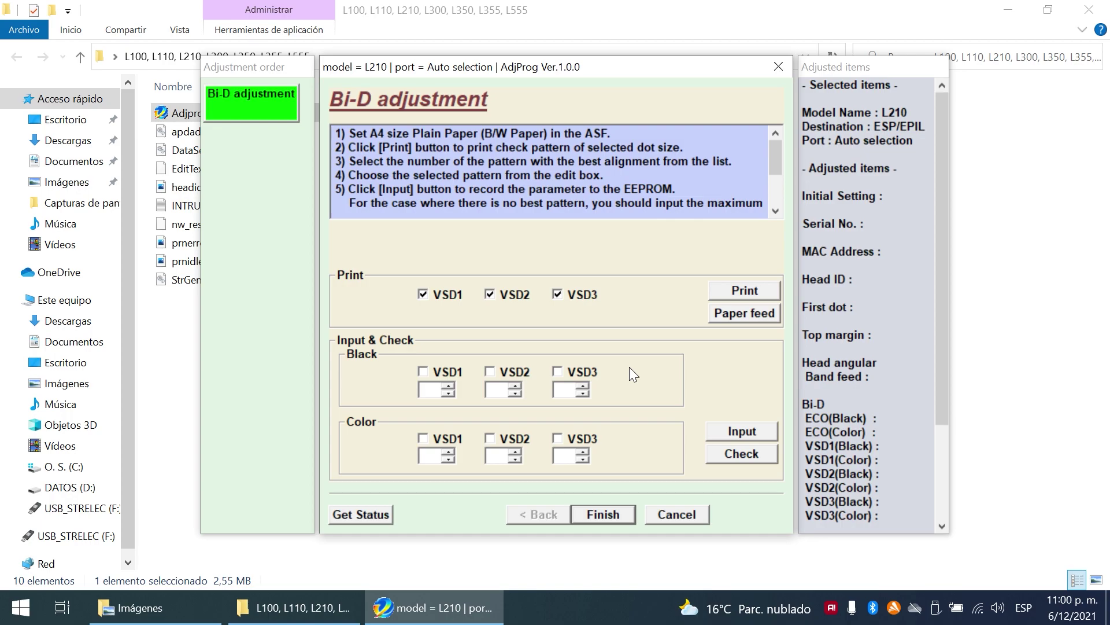
{"action": "left_click", "coordinate": [744, 289]}
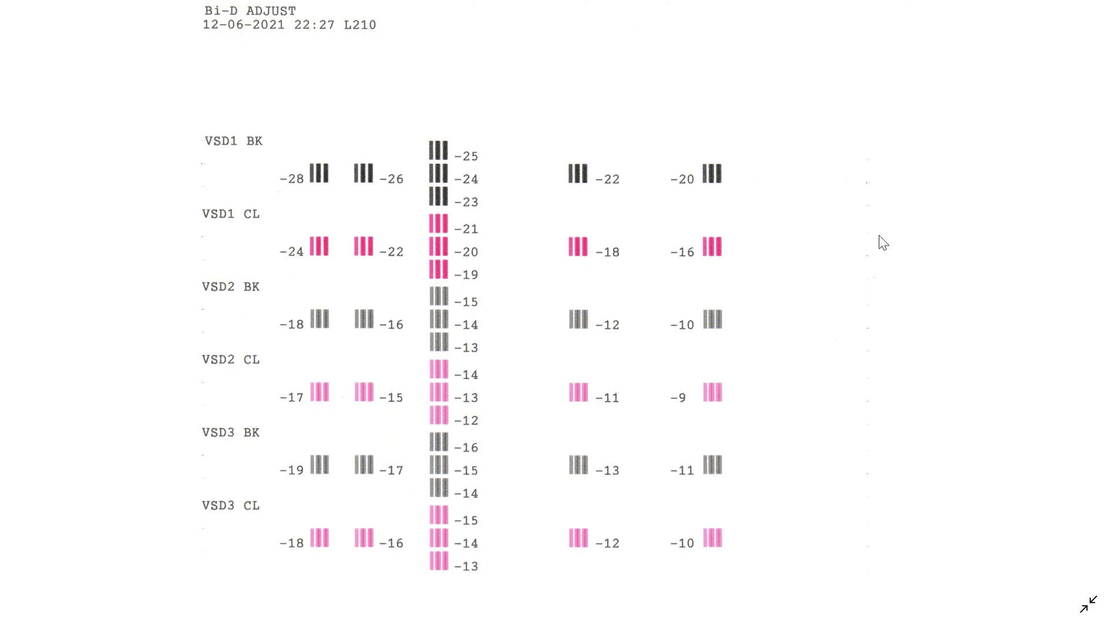
Step: Load the printer's stored Bi-D values into the adjustment form and compare them with the scanned check pattern in img001.jpg
{"action": "key", "text": "alt+Tab"}
{"action": "key", "text": "alt+Tab"}
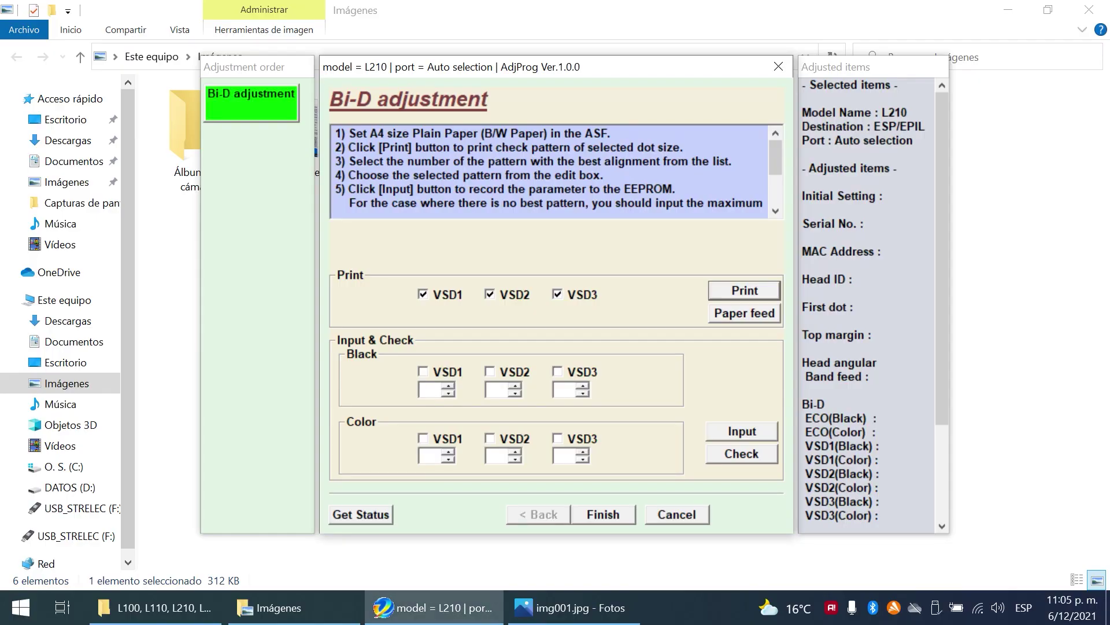
{"action": "left_click", "coordinate": [738, 453]}
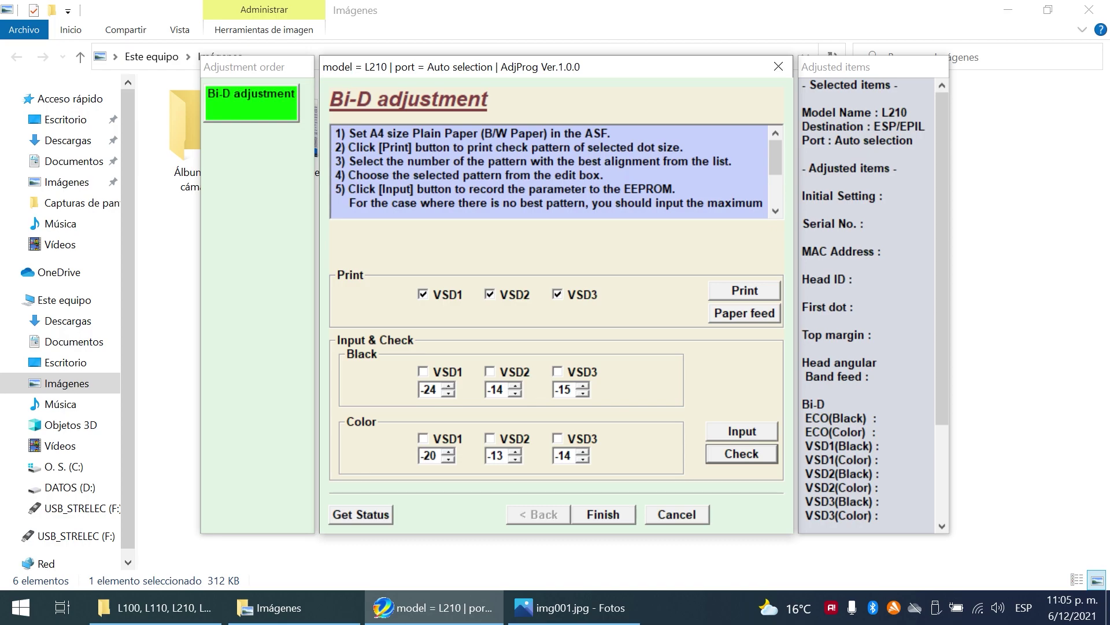
{"action": "key", "text": "alt+Tab"}
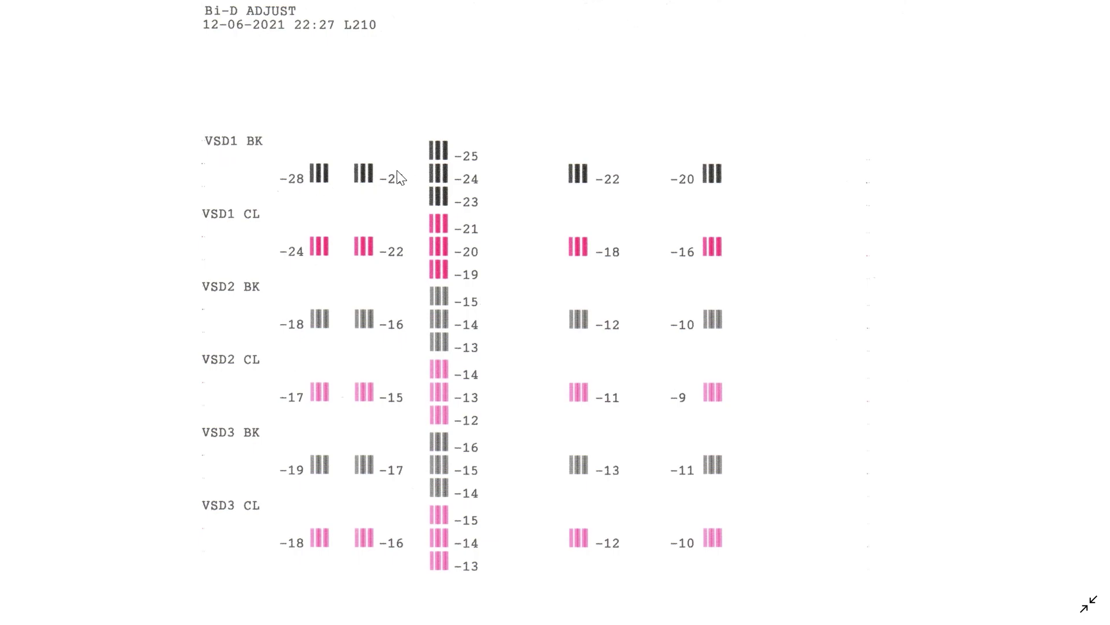
{"action": "key", "text": "alt+Tab"}
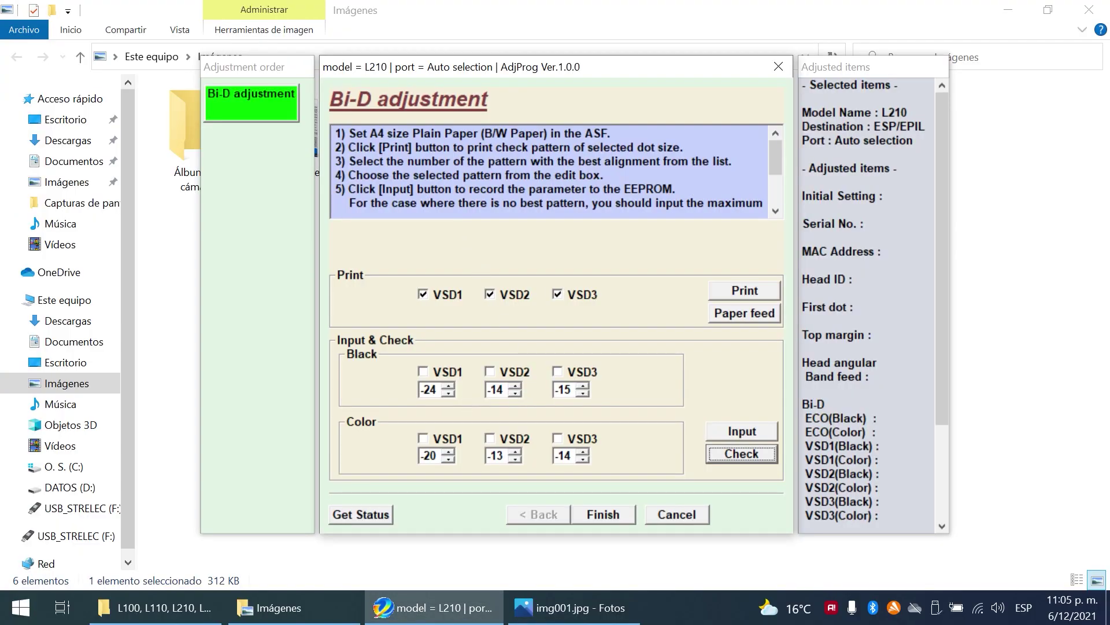
{"action": "key", "text": "alt+Tab"}
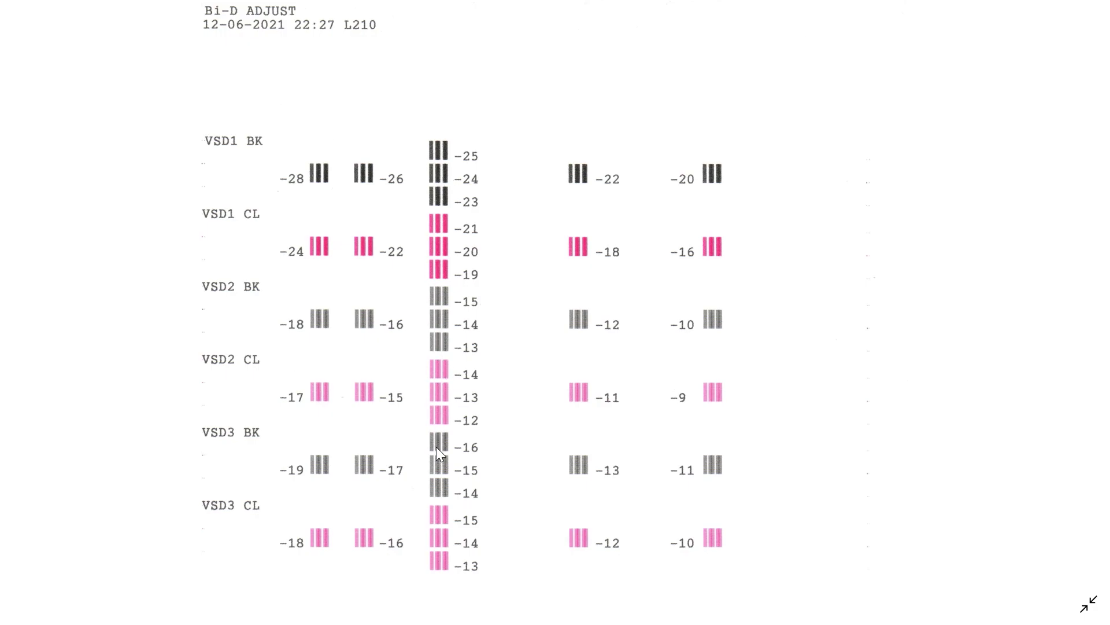
{"action": "key", "text": "alt+Tab"}
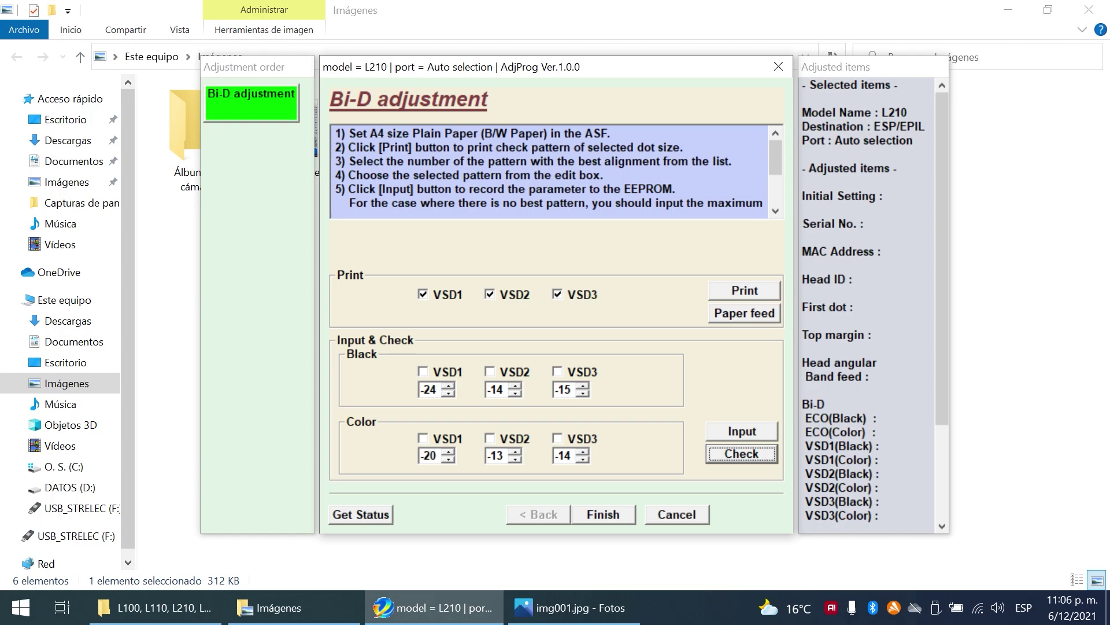
Step: Set the Black Bi-D values to 24 for VSD1, 14 for VSD2 and 15 for VSD3
{"action": "left_click", "coordinate": [424, 389]}
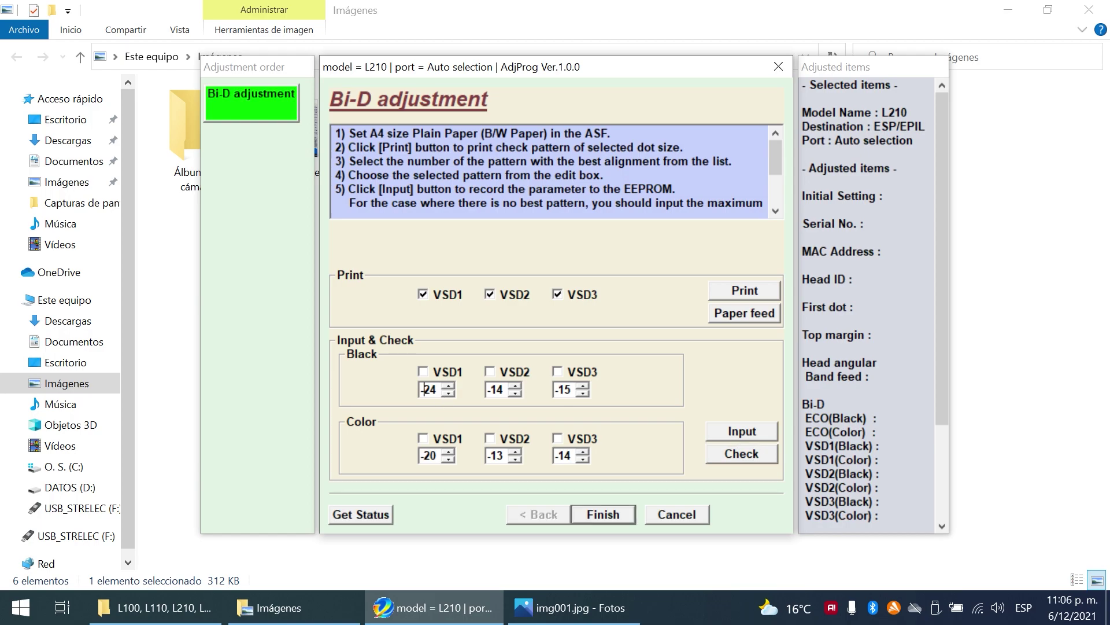
{"action": "key", "text": "BackSpace"}
{"action": "left_click", "coordinate": [491, 389]}
{"action": "key", "text": "BackSpace"}
{"action": "left_click", "coordinate": [558, 389]}
{"action": "key", "text": "BackSpace"}
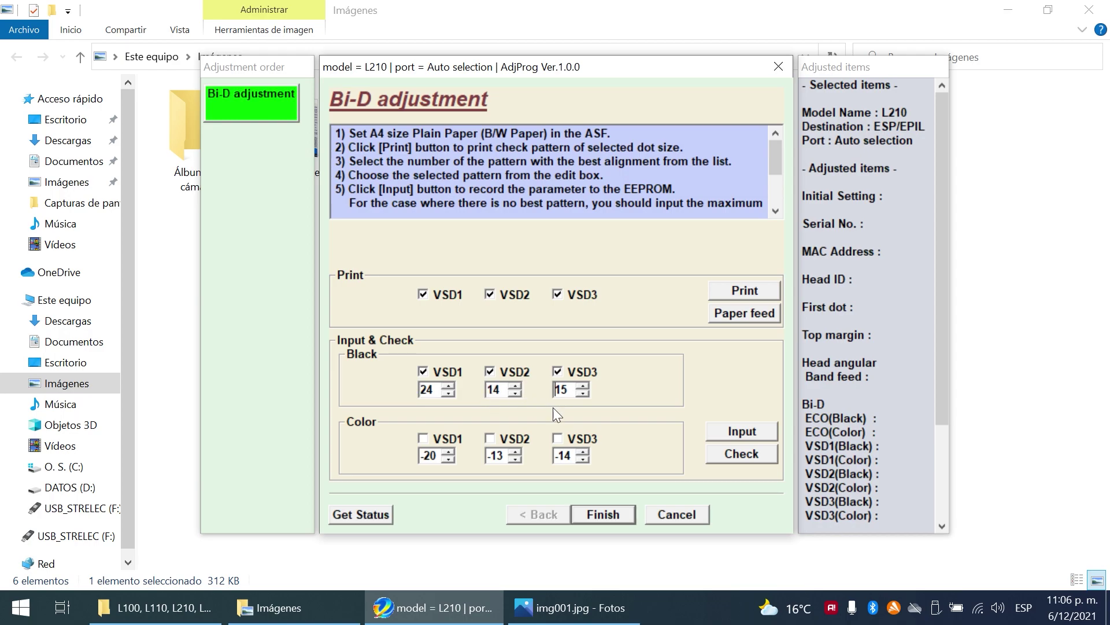
Step: Set the Color Bi-D values to 14 for VSD3, 13 for VSD2 and 20 for VSD1
{"action": "left_click", "coordinate": [559, 455]}
{"action": "left_click", "coordinate": [490, 455]}
{"action": "key", "text": "BackSpace"}
{"action": "left_click", "coordinate": [424, 455]}
{"action": "key", "text": "BackSpace"}
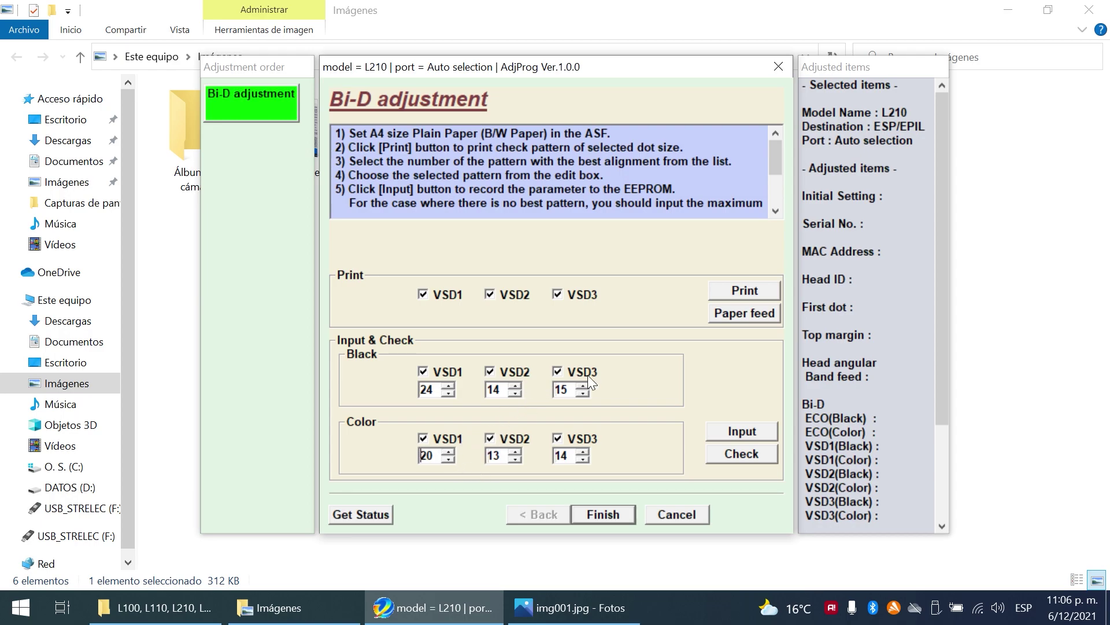
Step: Write the entered Bi-D values to the printer's EEPROM and print a new check pattern
{"action": "left_click", "coordinate": [740, 433]}
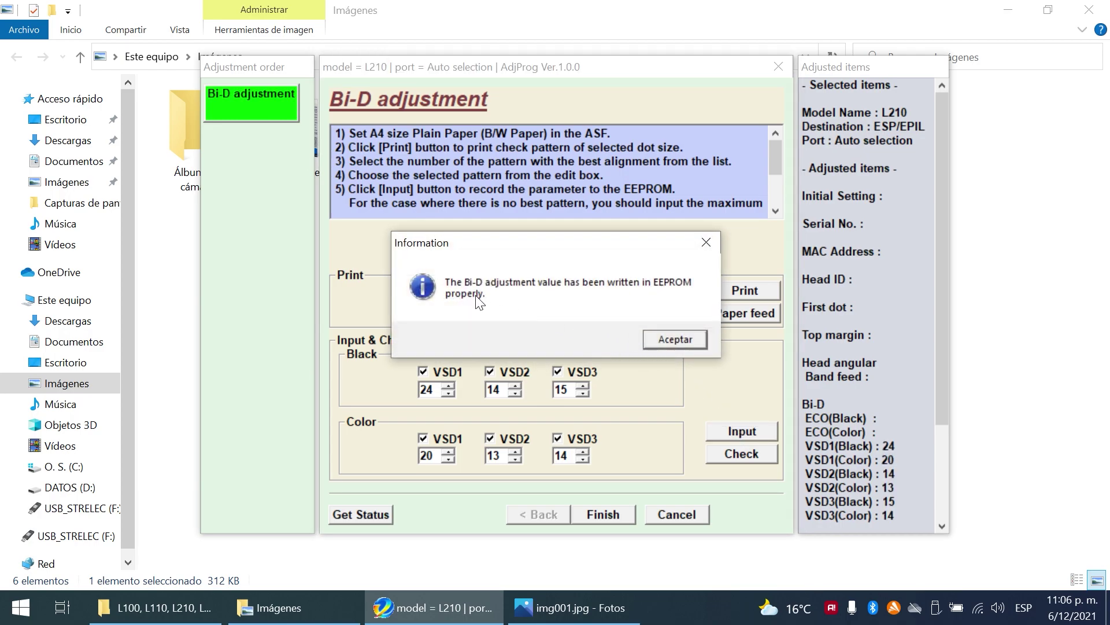
{"action": "left_click", "coordinate": [678, 341]}
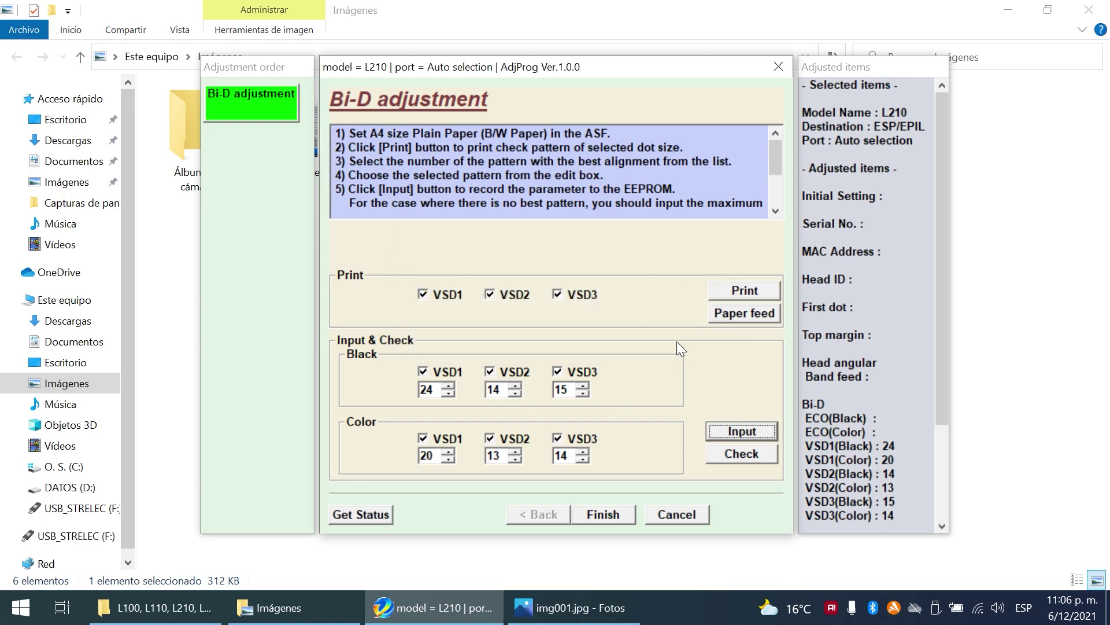
{"action": "left_click", "coordinate": [756, 290]}
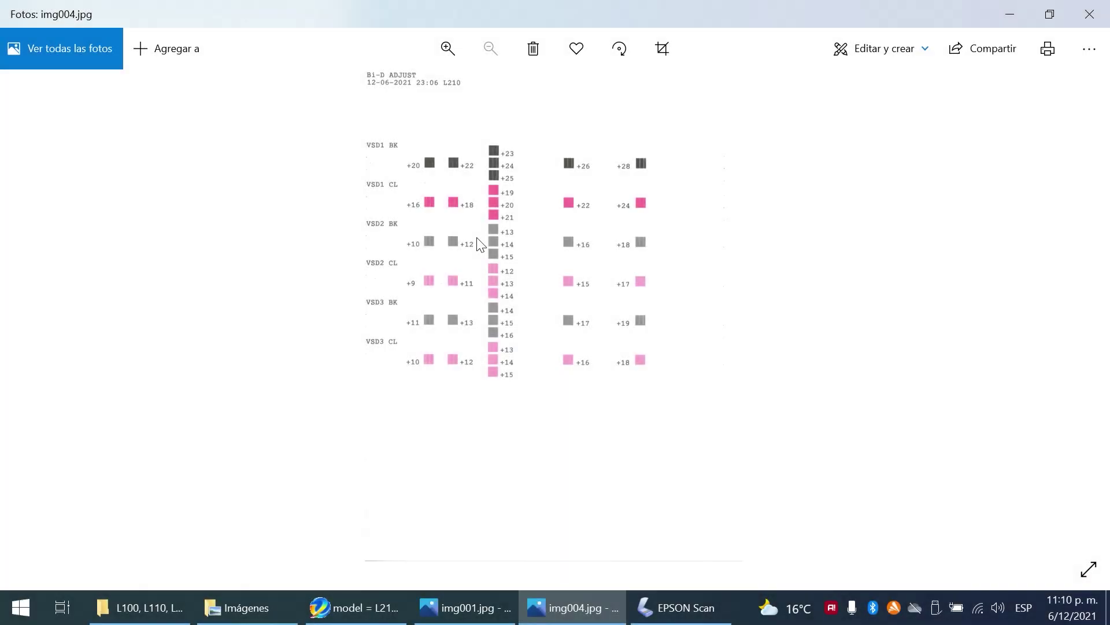
Step: Examine the newly scanned Bi-D pattern in img004.jpg at full screen and compare it with the earlier scan
{"action": "scroll", "coordinate": [551, 385], "scroll_direction": "up", "scroll_amount": 2}
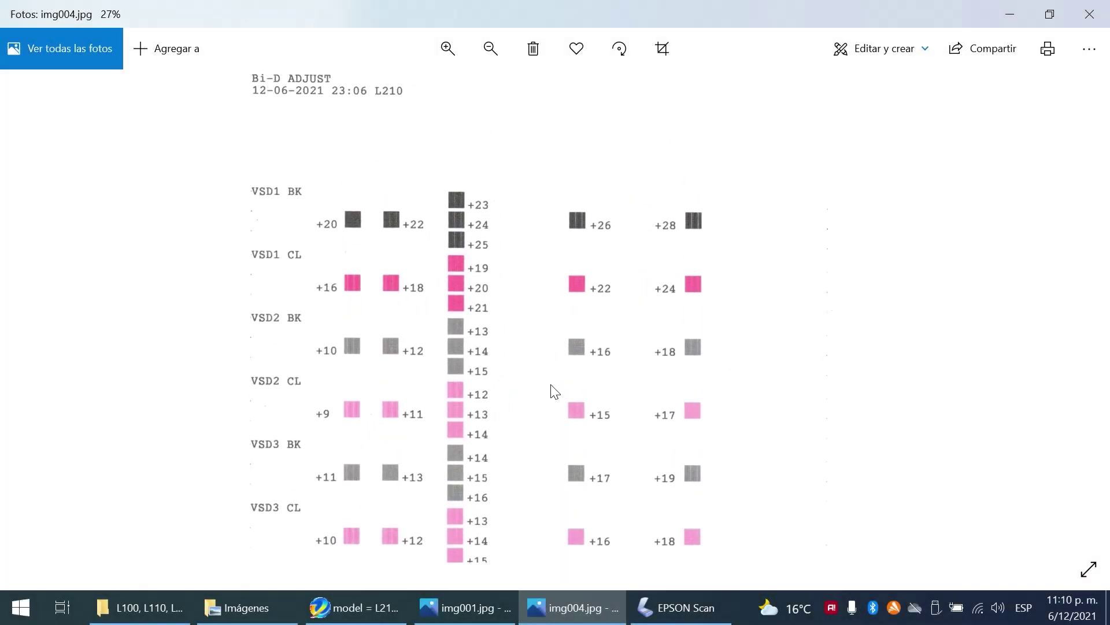
{"action": "scroll", "coordinate": [499, 343], "scroll_direction": "down", "scroll_amount": 1}
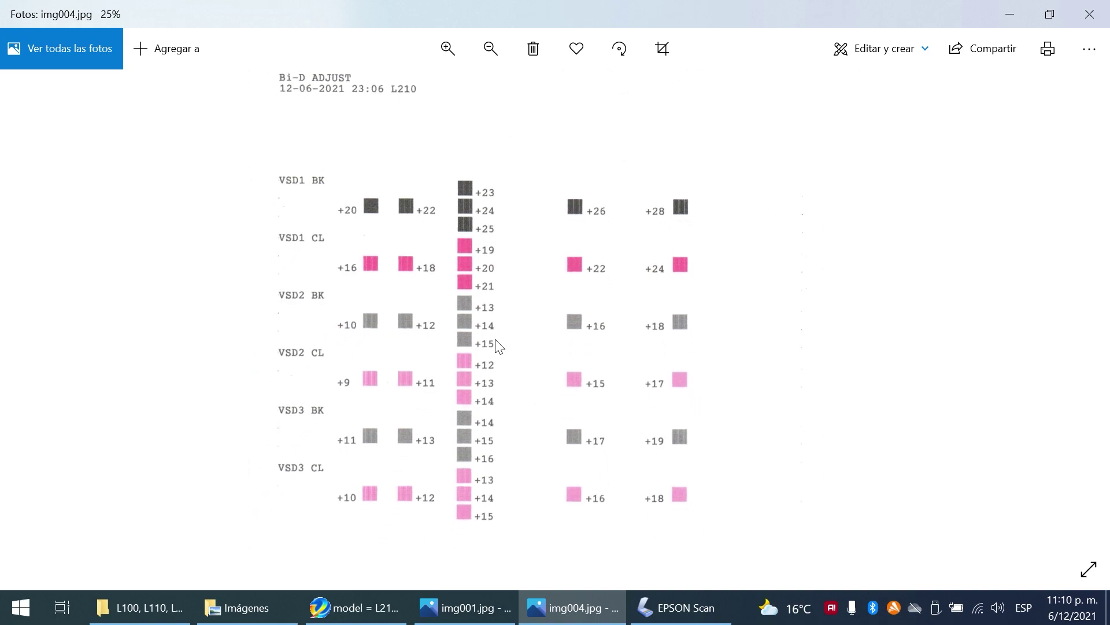
{"action": "left_click", "coordinate": [1090, 569]}
{"action": "scroll", "coordinate": [682, 339], "scroll_direction": "up", "scroll_amount": 5}
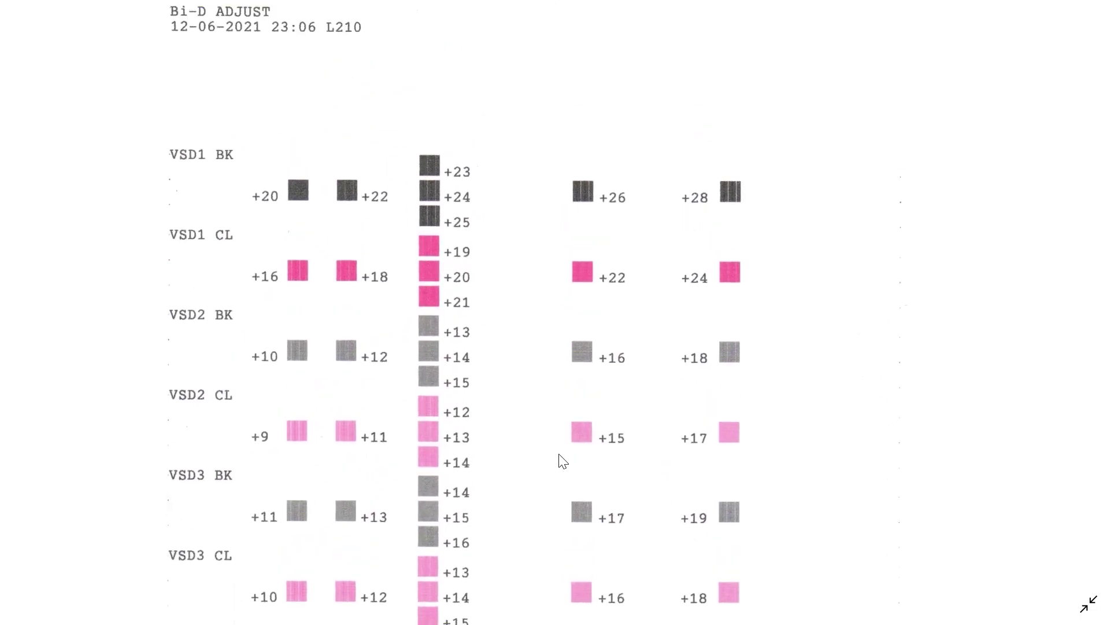
{"action": "scroll", "coordinate": [560, 459], "scroll_direction": "down", "scroll_amount": 1}
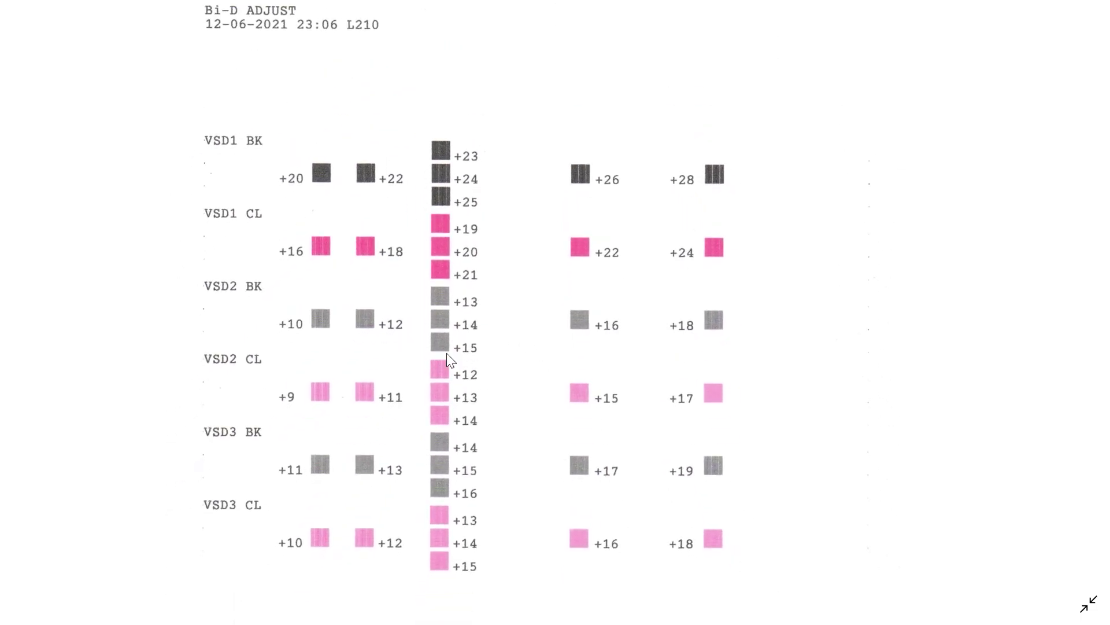
{"action": "key", "text": "alt+Tab"}
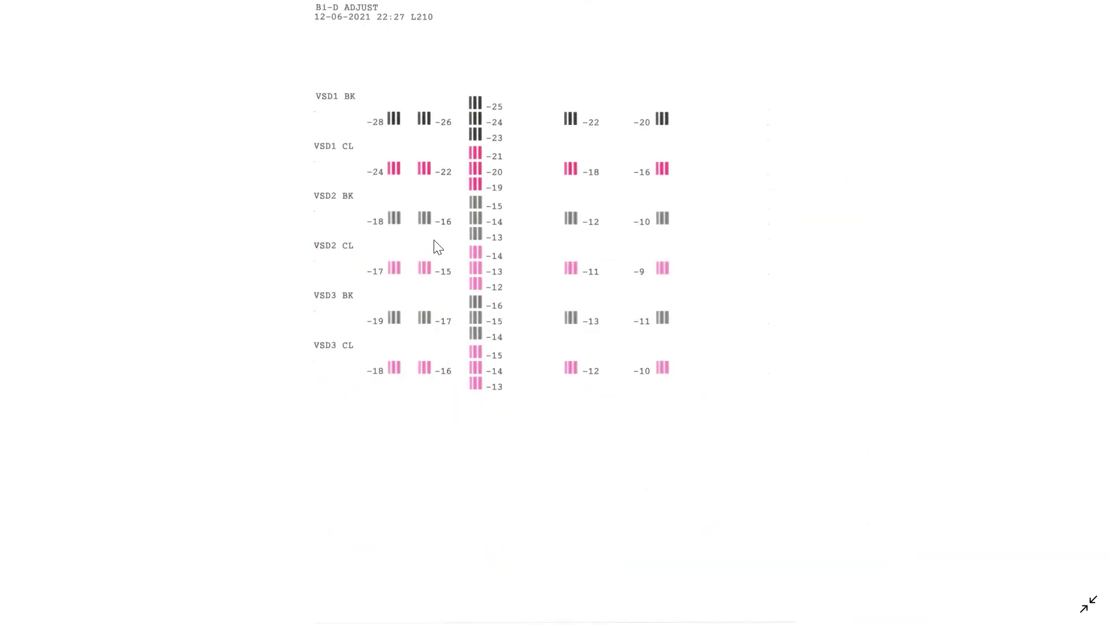
{"action": "key", "text": "alt+Tab"}
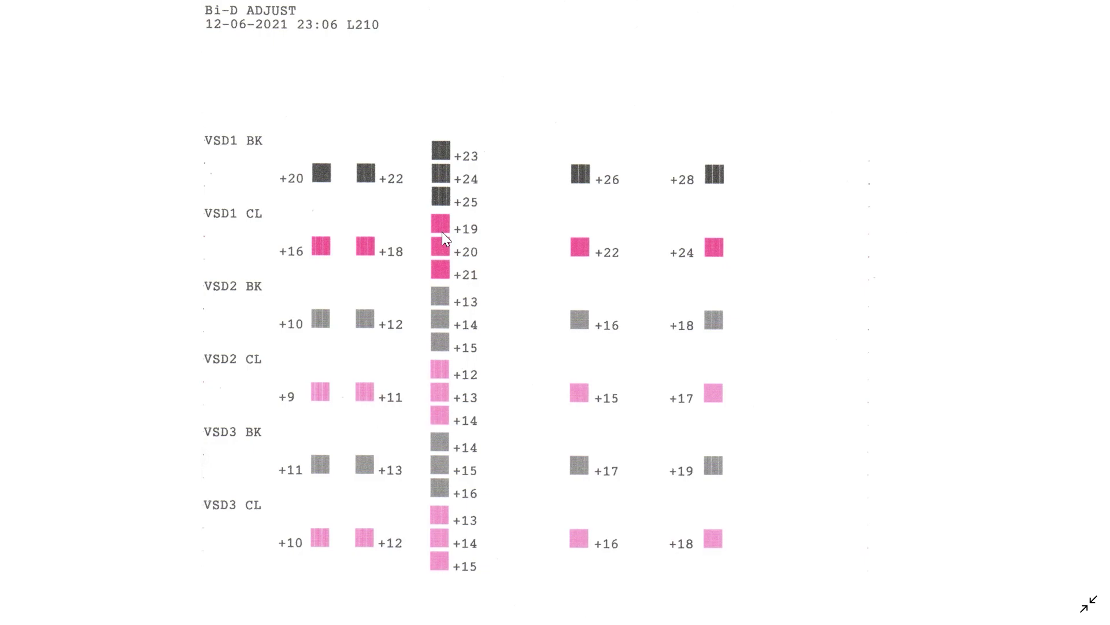
Step: Inspect the new pattern's blocks up close, from VSD1 BK down to VSD3 CL, for the best alignment in each row
{"action": "scroll", "coordinate": [425, 180], "scroll_direction": "up", "scroll_amount": 3}
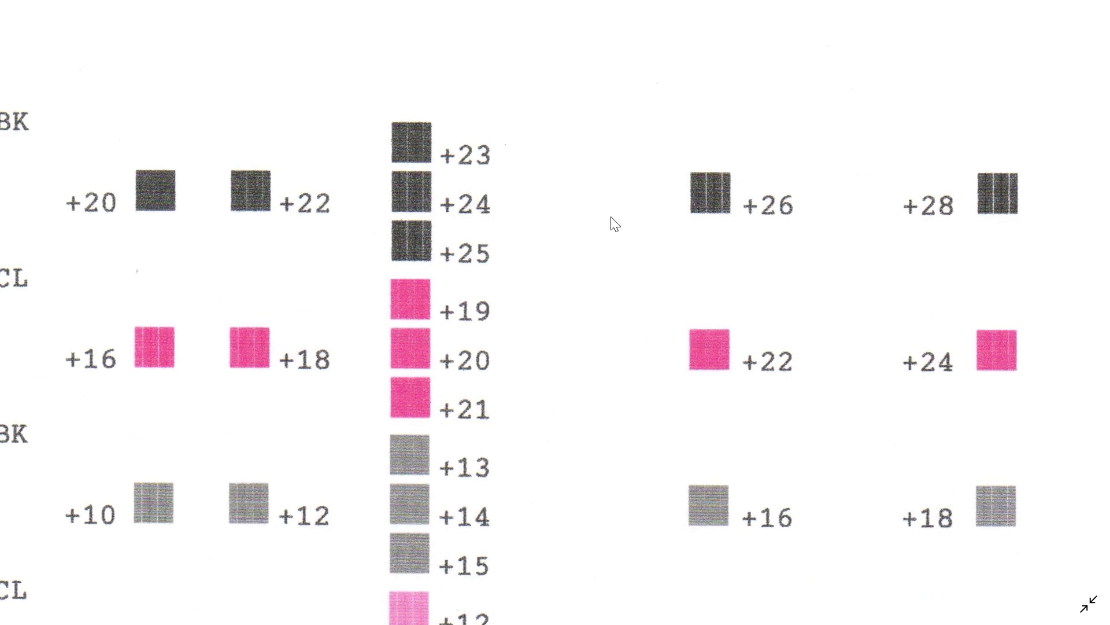
{"action": "left_click_drag", "start_coordinate": [376, 240], "coordinate": [479, 241]}
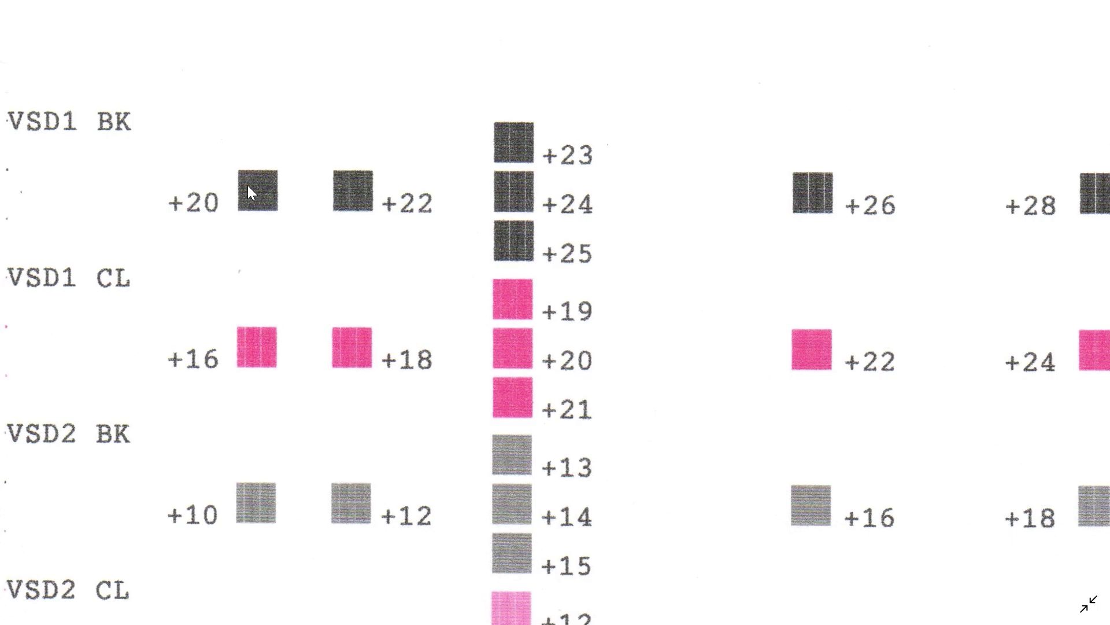
{"action": "scroll", "coordinate": [530, 260], "scroll_direction": "down", "scroll_amount": 3}
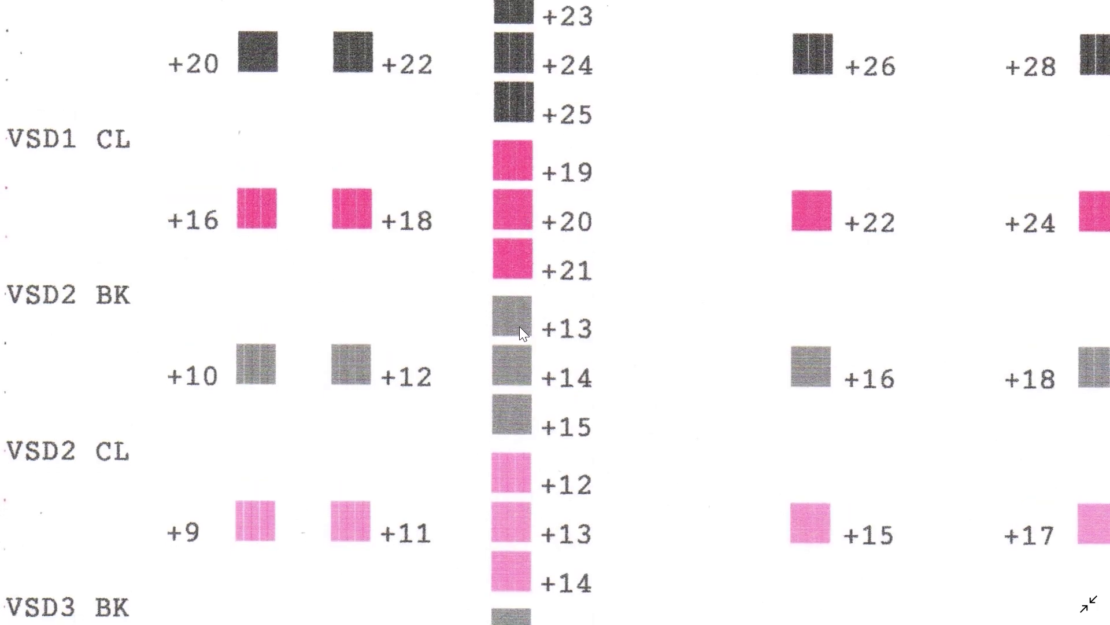
{"action": "scroll", "coordinate": [524, 315], "scroll_direction": "down", "scroll_amount": 3}
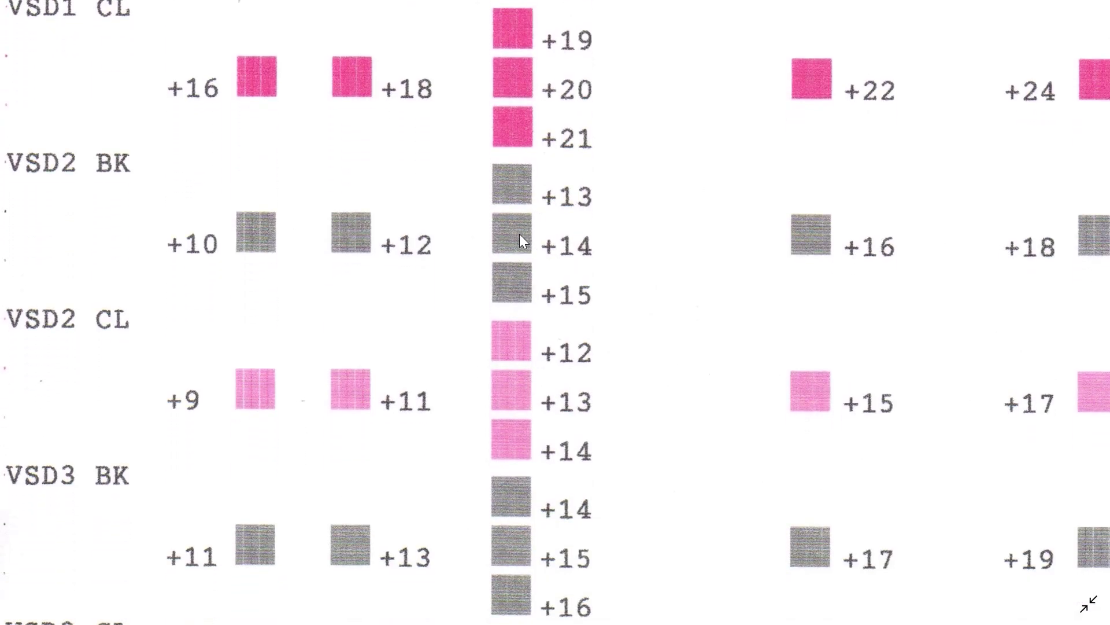
{"action": "scroll", "coordinate": [518, 324], "scroll_direction": "down", "scroll_amount": 3}
{"action": "scroll", "coordinate": [523, 289], "scroll_direction": "down", "scroll_amount": 2}
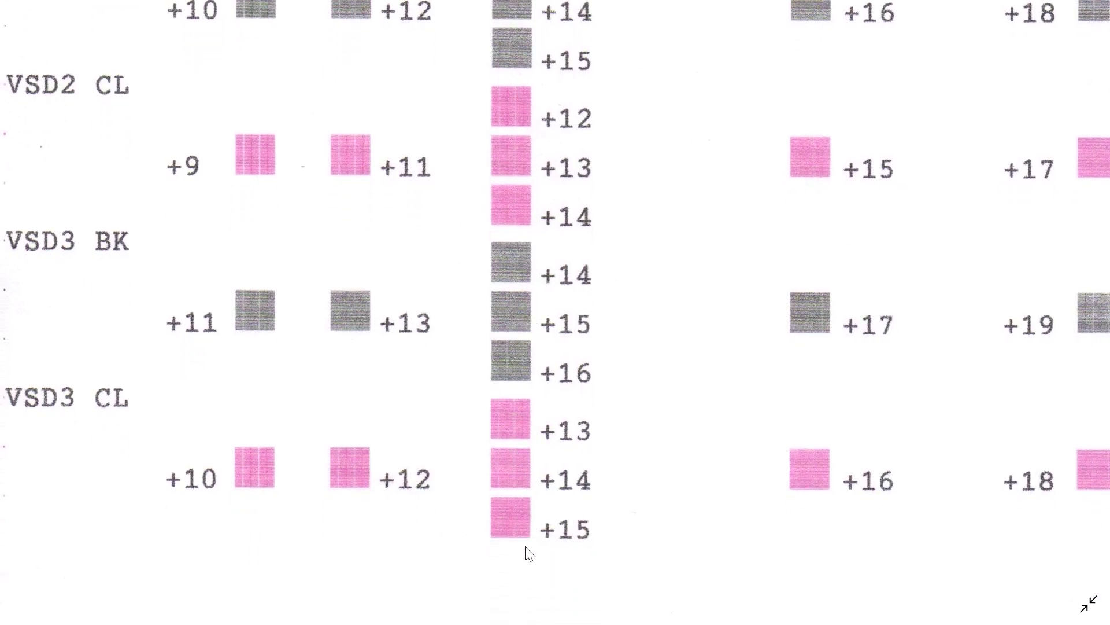
{"action": "scroll", "coordinate": [543, 513], "scroll_direction": "right", "scroll_amount": 5}
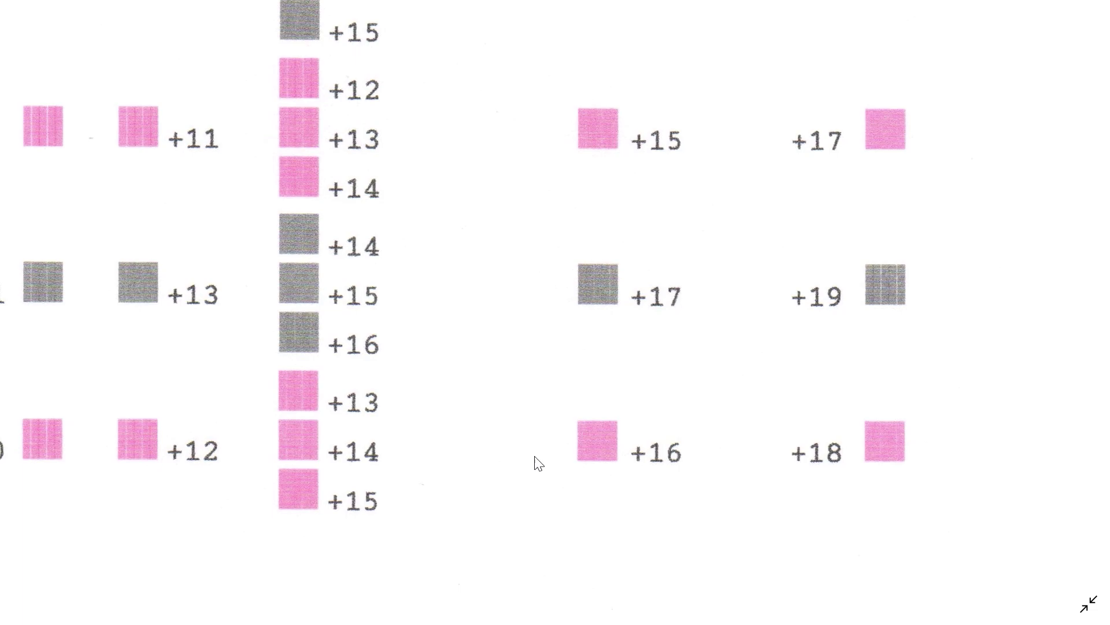
Step: Return from the img004.jpg scan to the Bi-D adjustment and set the Black VSD1 value to 20
{"action": "scroll", "coordinate": [661, 384], "scroll_direction": "down", "scroll_amount": 2}
{"action": "scroll", "coordinate": [488, 317], "scroll_direction": "down", "scroll_amount": 2}
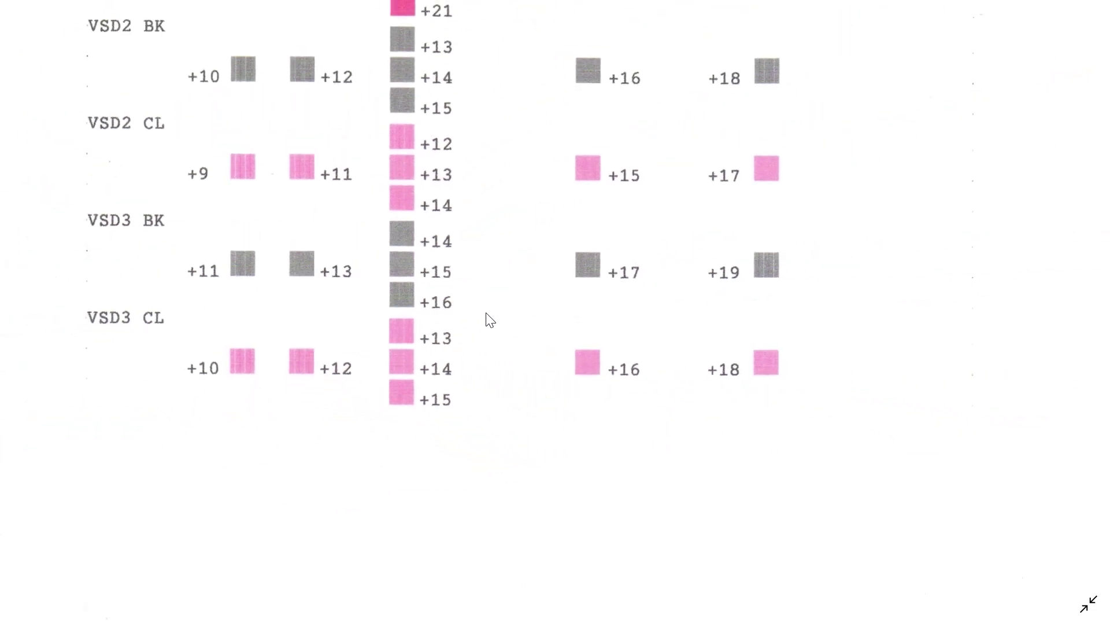
{"action": "key", "text": "alt+Tab"}
{"action": "key", "text": "alt+Tab"}
{"action": "key", "text": "alt+Tab"}
{"action": "key", "text": "alt+Tab"}
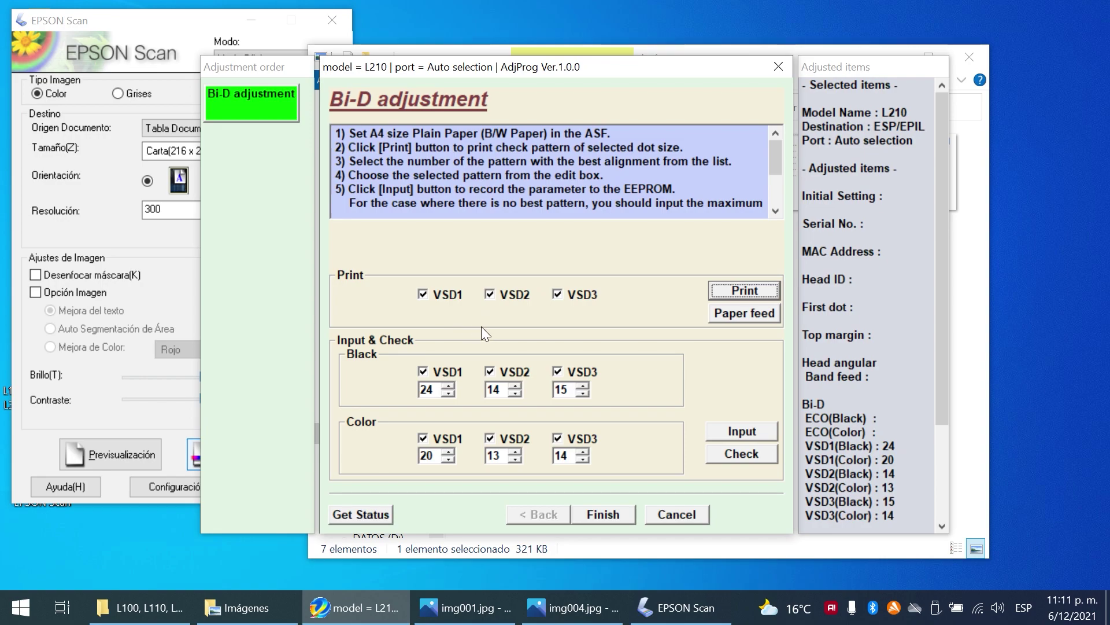
{"action": "double_click", "coordinate": [426, 390]}
{"action": "type", "text": "20"}
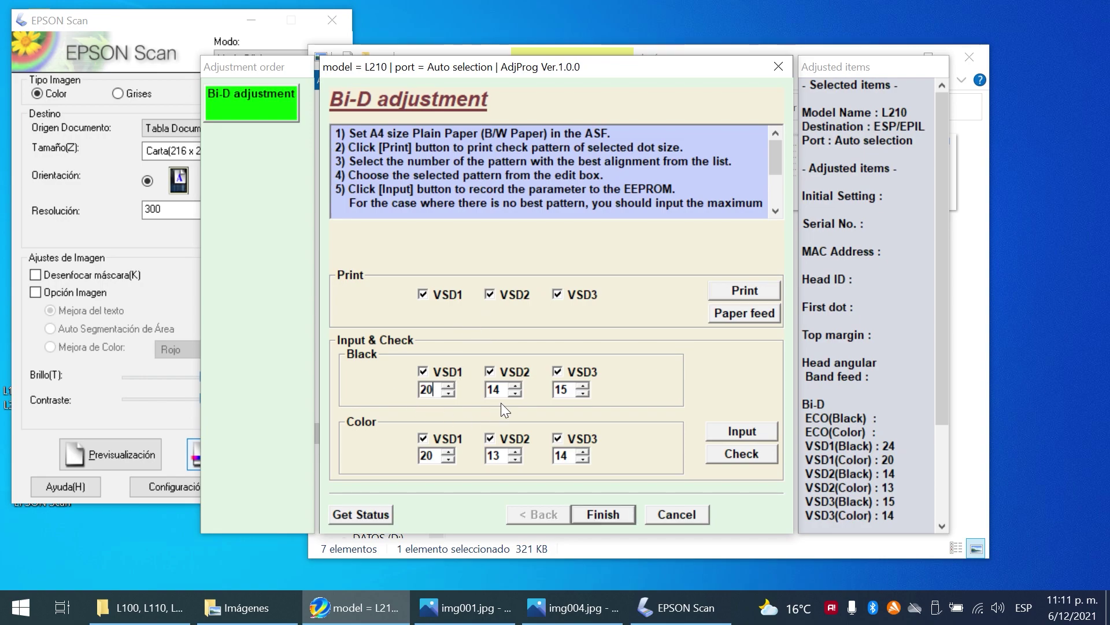
Step: Set Black VSD2 to 13 and both the Color and Black VSD3 values to 16, checking the VSD rows in the scanned pattern
{"action": "key", "text": "Tab"}
{"action": "key", "text": "Tab"}
{"action": "type", "text": "14"}
{"action": "key", "text": "alt+Tab"}
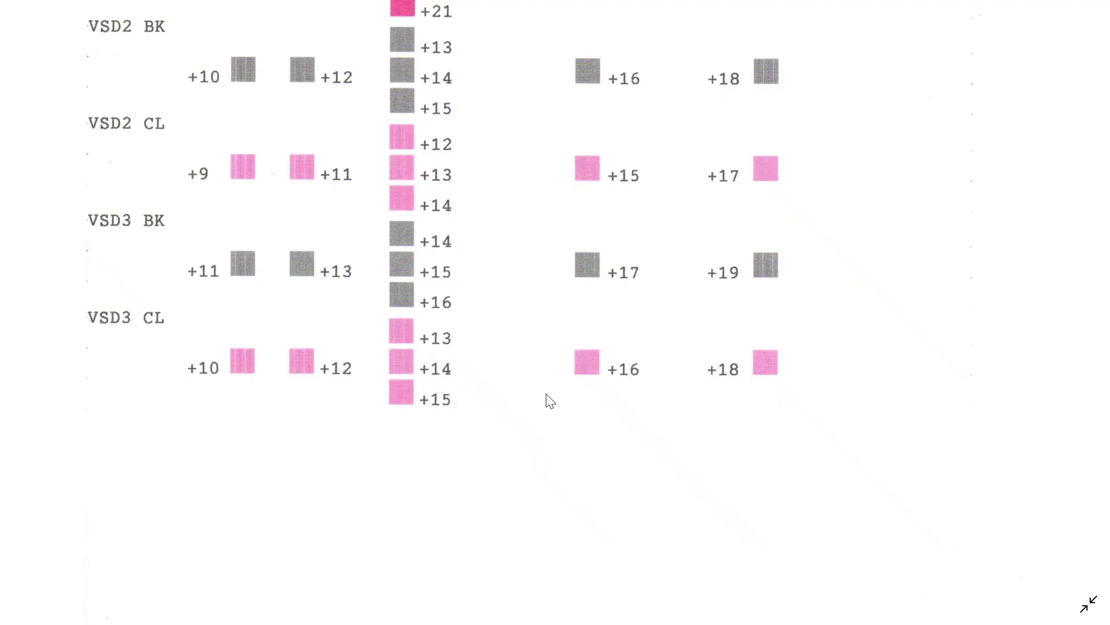
{"action": "scroll", "coordinate": [403, 399], "scroll_direction": "up", "scroll_amount": 1}
{"action": "scroll", "coordinate": [433, 379], "scroll_direction": "up", "scroll_amount": 1}
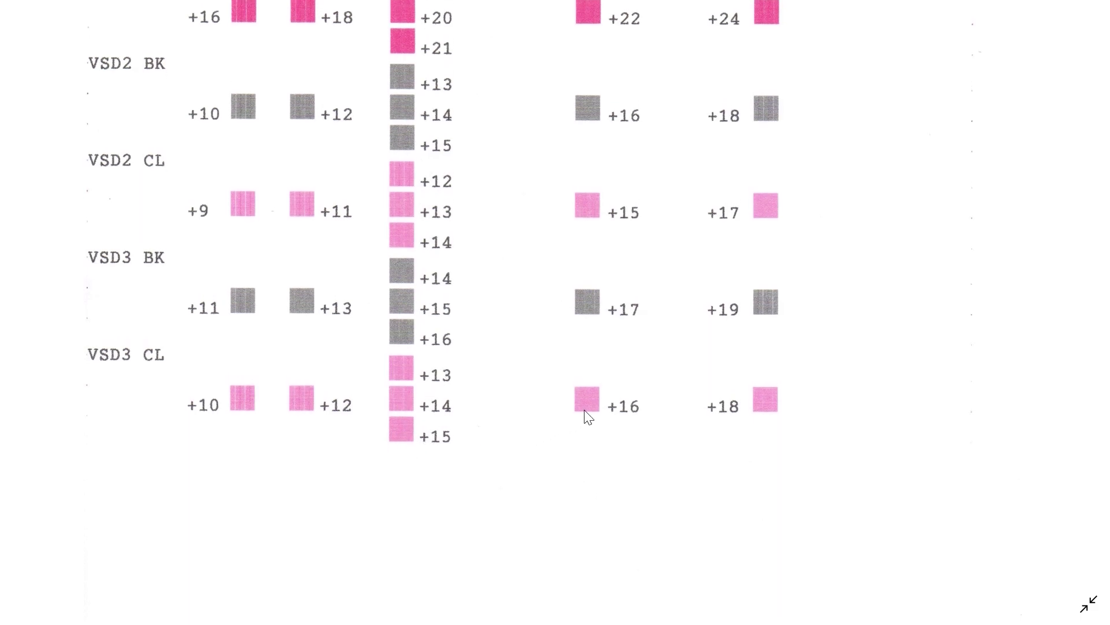
{"action": "key", "text": "alt+Tab"}
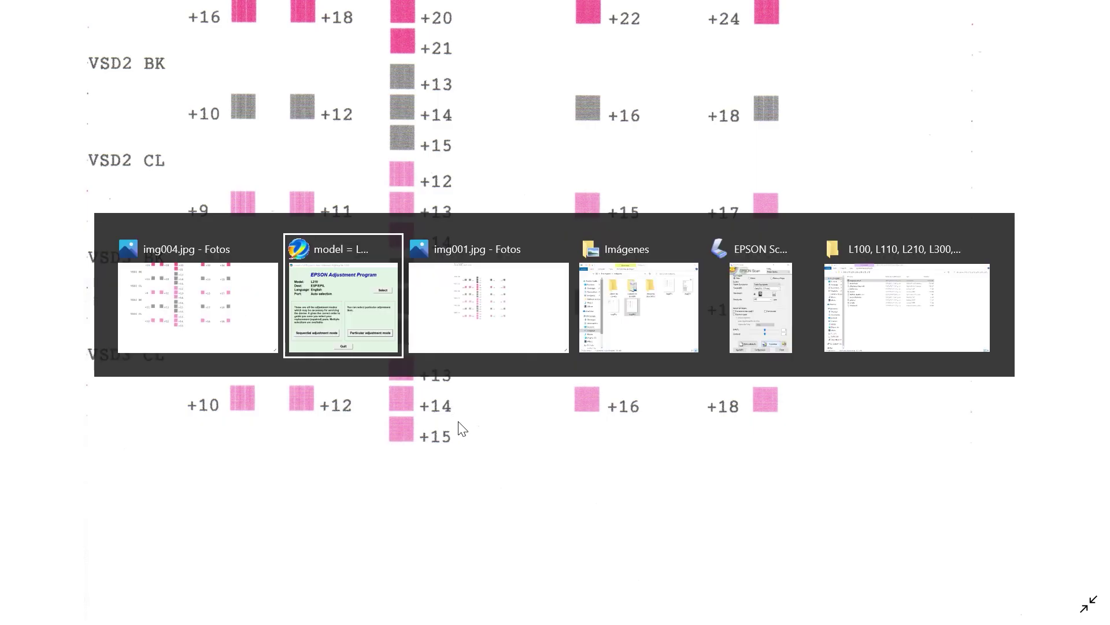
{"action": "double_click", "coordinate": [561, 455]}
{"action": "type", "text": "16"}
{"action": "double_click", "coordinate": [560, 390]}
{"action": "type", "text": "16"}
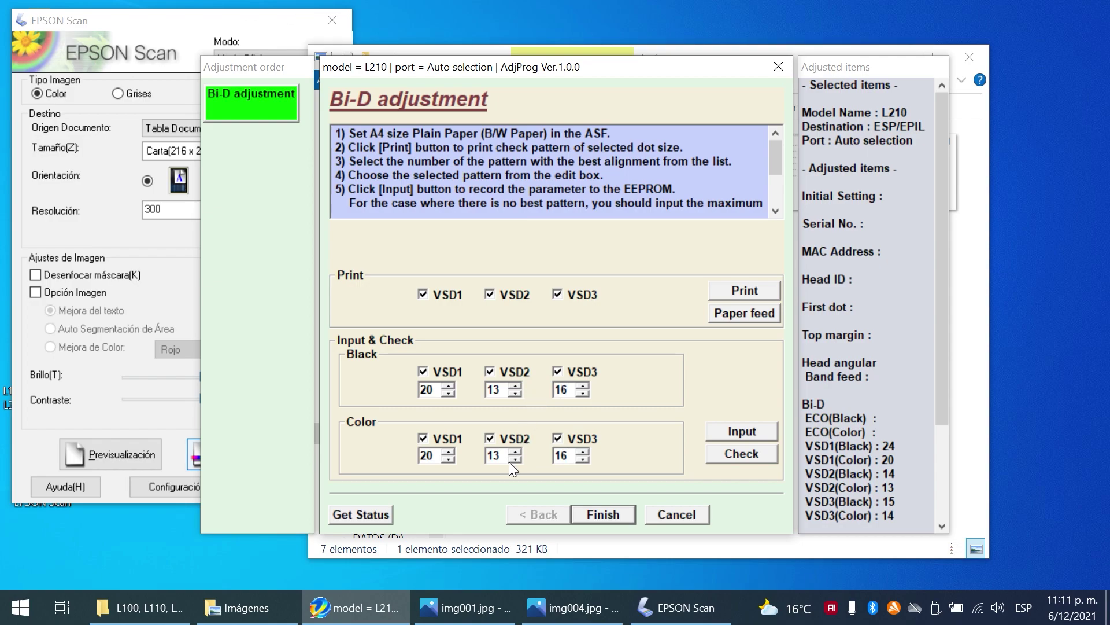
Step: Recheck the VSD3 BK row in the scanned pattern and set the Black VSD3 value to 15
{"action": "key", "text": "alt+Tab"}
{"action": "left_click_drag", "start_coordinate": [445, 332], "coordinate": [459, 443]}
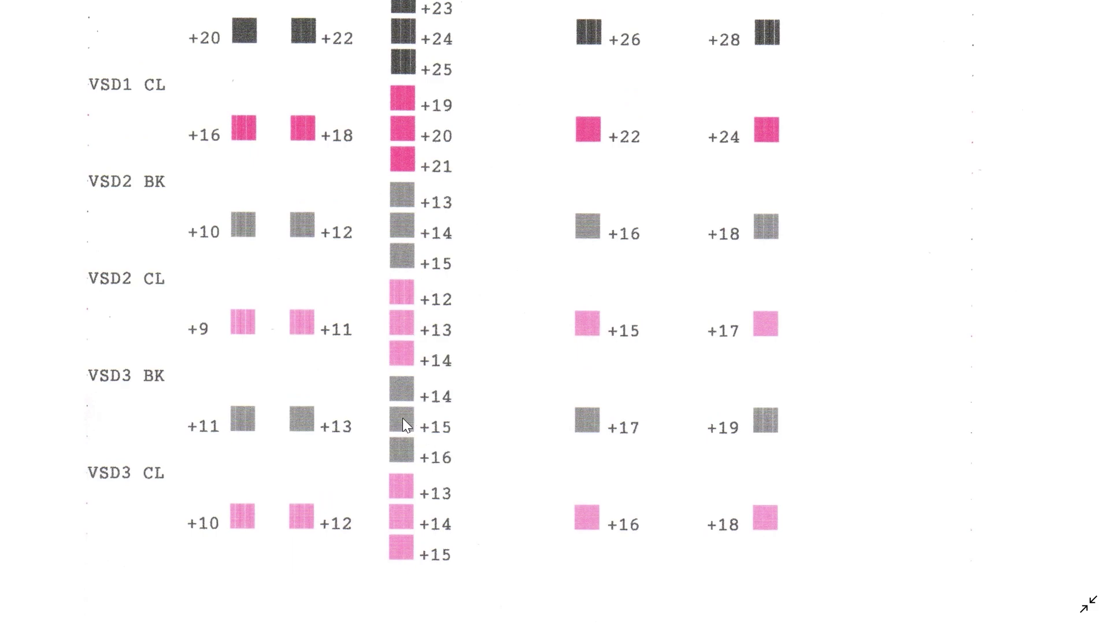
{"action": "key", "text": "alt+Tab"}
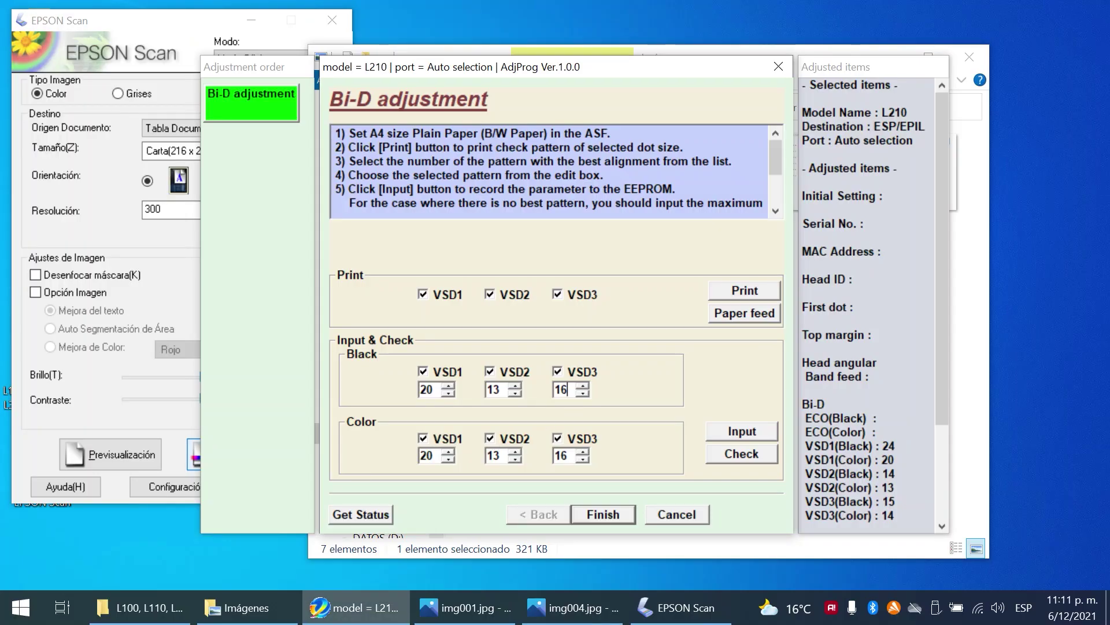
{"action": "type", "text": "15"}
Step: Compare the VSD2 rows in the scanned pattern and set Black VSD2 to 14 and Color VSD2 to 15
{"action": "key", "text": "alt+Tab"}
{"action": "left_click_drag", "start_coordinate": [479, 318], "coordinate": [488, 507]}
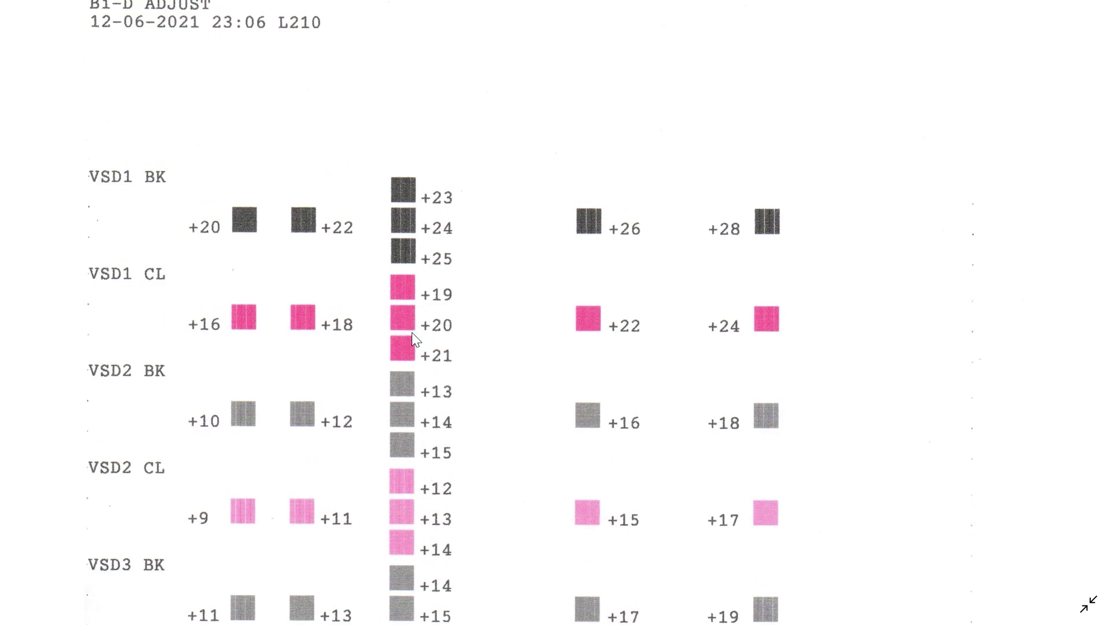
{"action": "left_click_drag", "start_coordinate": [414, 360], "coordinate": [414, 230]}
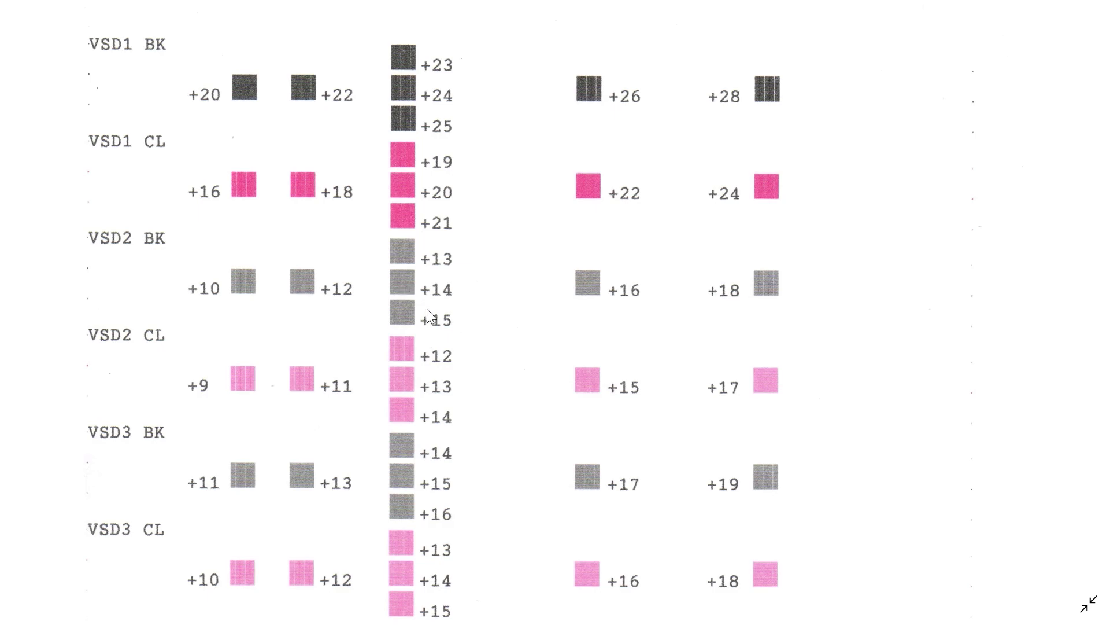
{"action": "key", "text": "alt+Tab"}
{"action": "key", "text": "shift+Tab"}
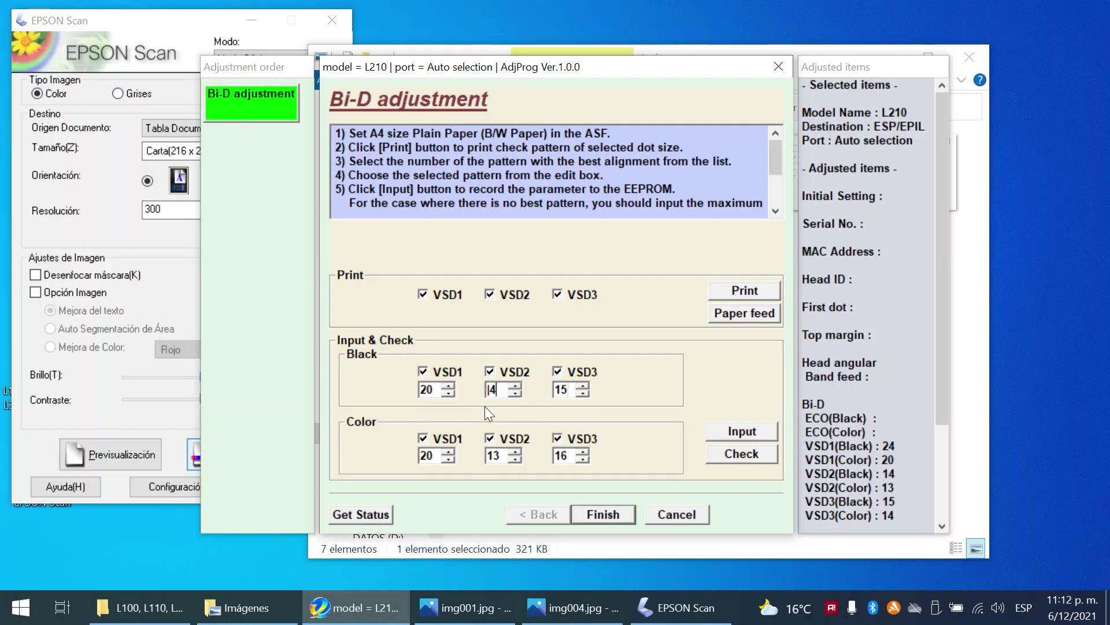
{"action": "key", "text": "Tab"}
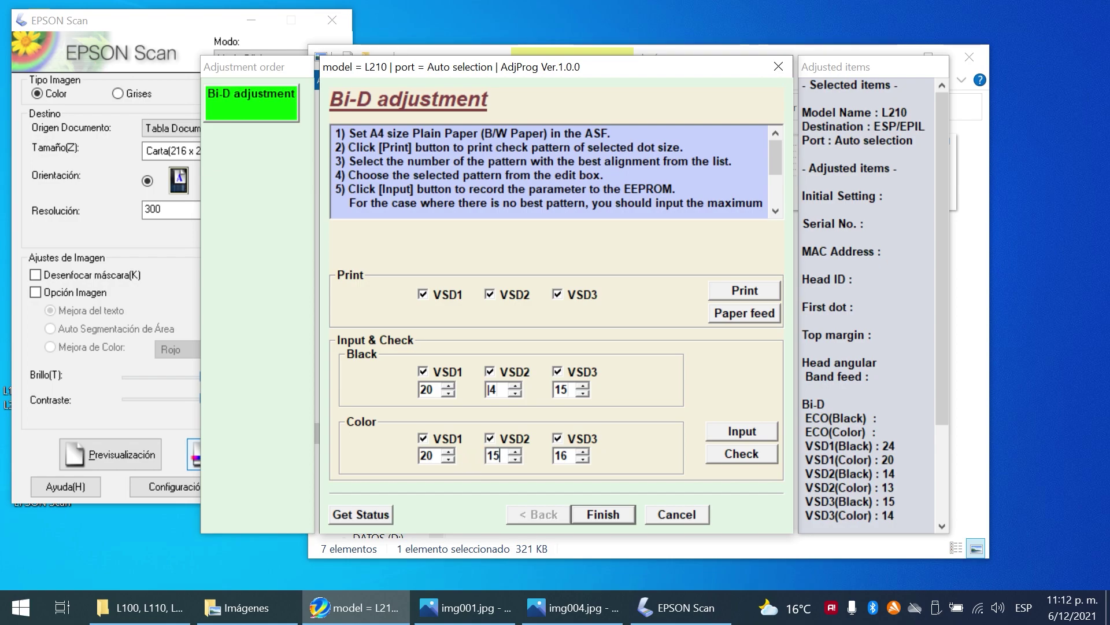
Step: Set Color VSD3 to 15 after rechecking the scanned pattern and write the Bi-D values to the printer's EEPROM
{"action": "key", "text": "alt+Tab"}
{"action": "left_click_drag", "start_coordinate": [483, 421], "coordinate": [504, 241]}
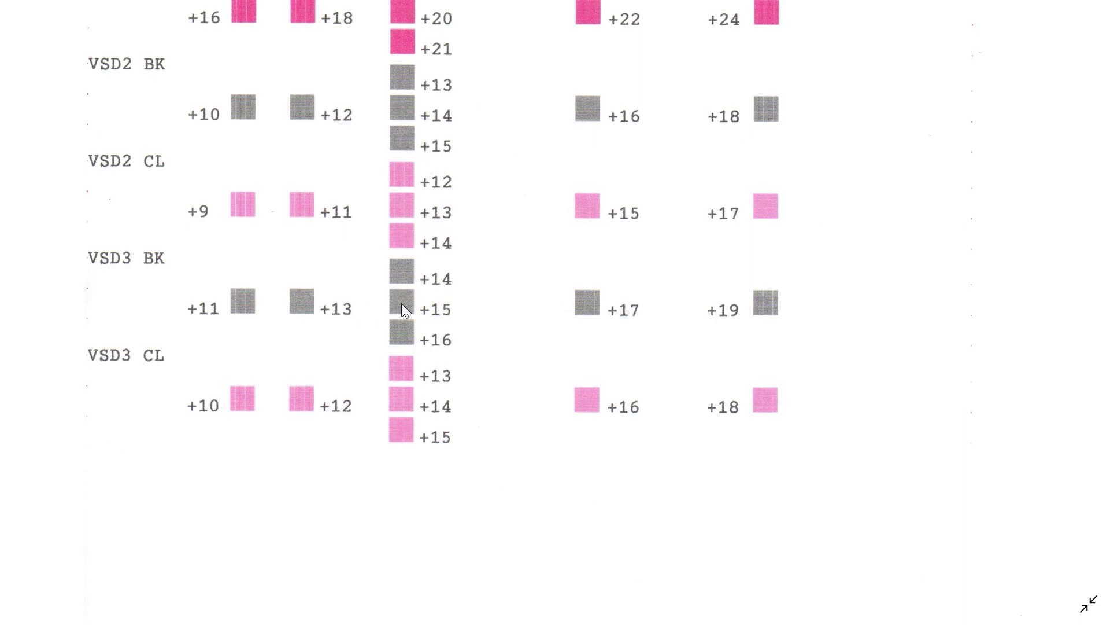
{"action": "key", "text": "alt+Tab"}
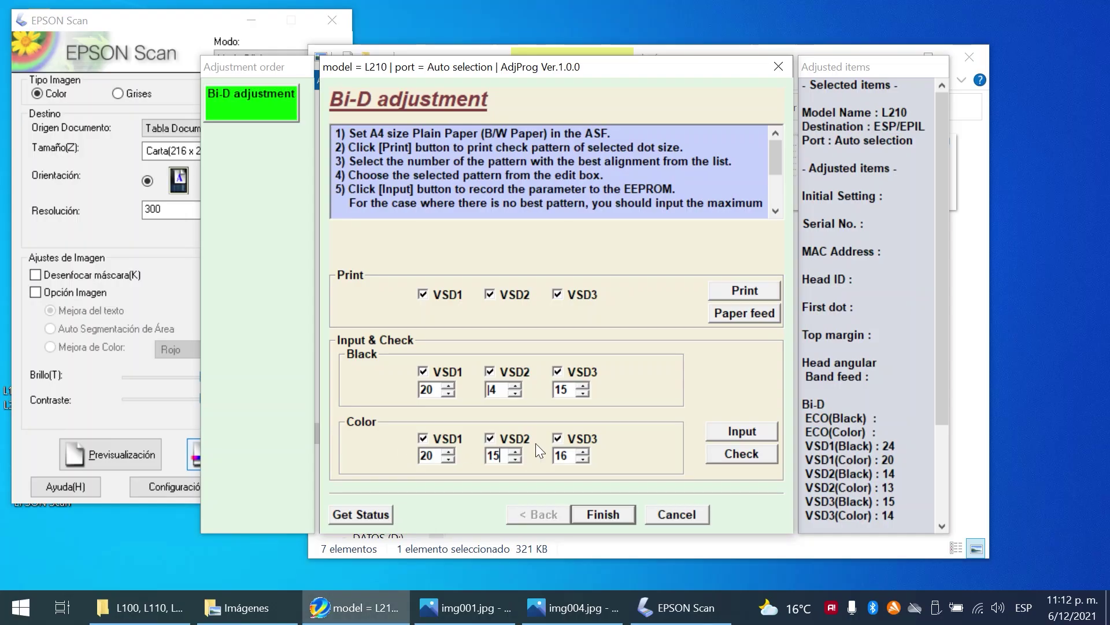
{"action": "left_click_drag", "start_coordinate": [569, 455], "coordinate": [527, 452]}
{"action": "type", "text": "15"}
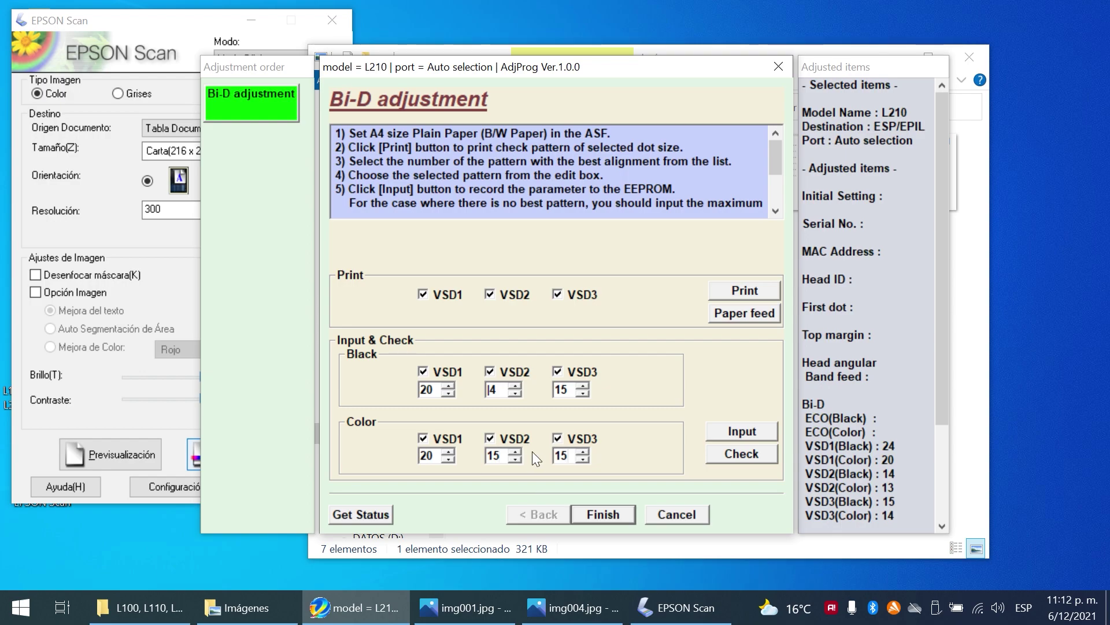
{"action": "left_click", "coordinate": [742, 431]}
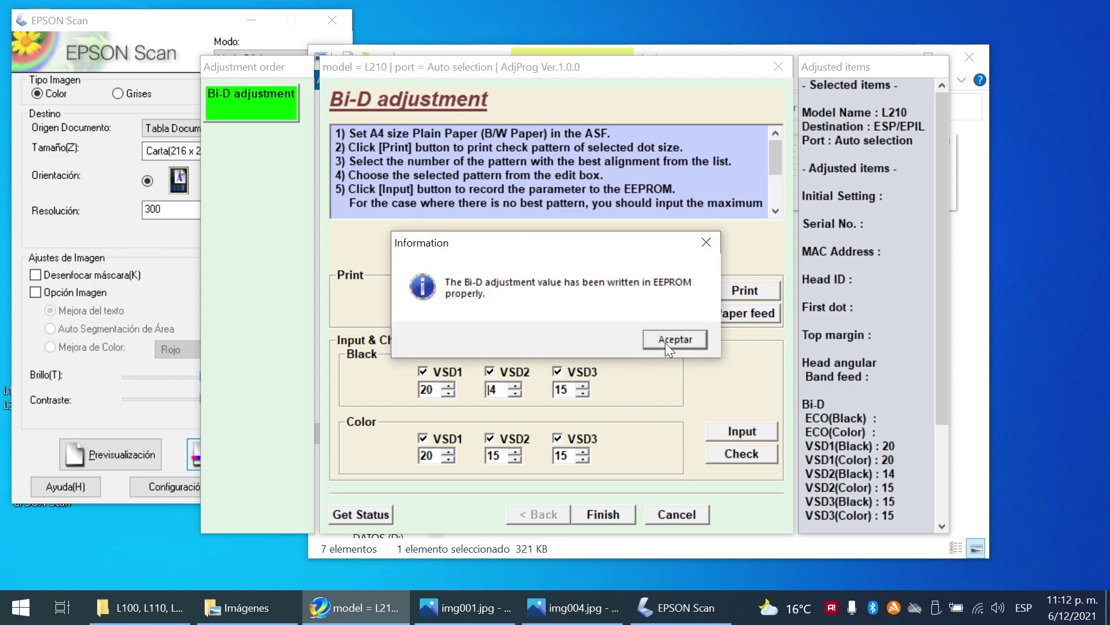
{"action": "left_click", "coordinate": [673, 339]}
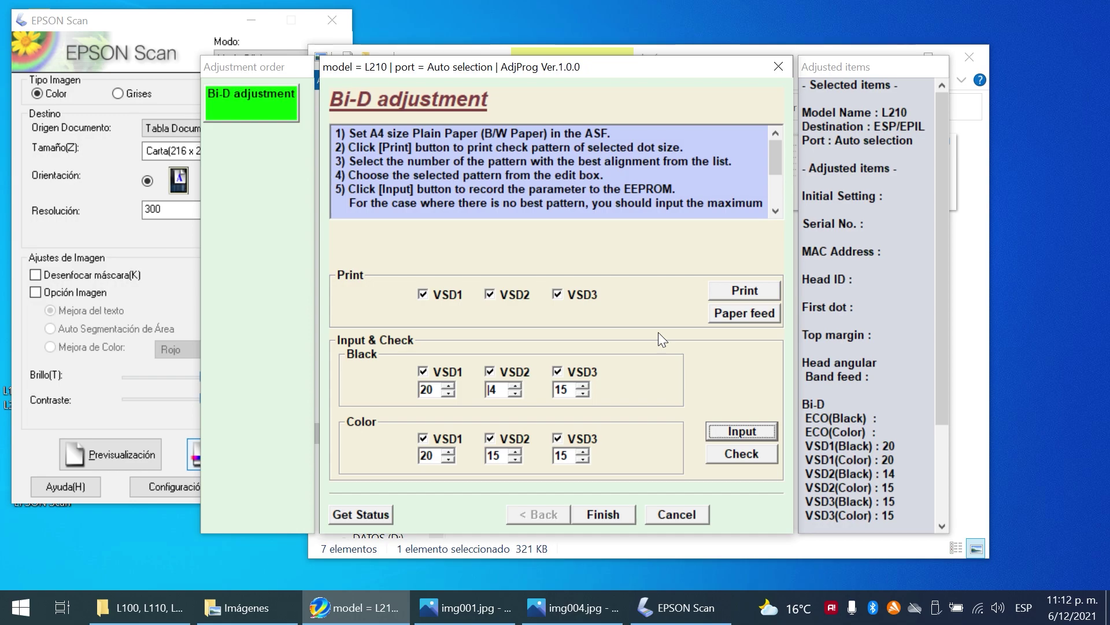
Step: Finish the Bi-D adjustment, quitting the Adjustment Program, and close EPSON Scan
{"action": "left_click", "coordinate": [608, 511]}
{"action": "left_click", "coordinate": [729, 510]}
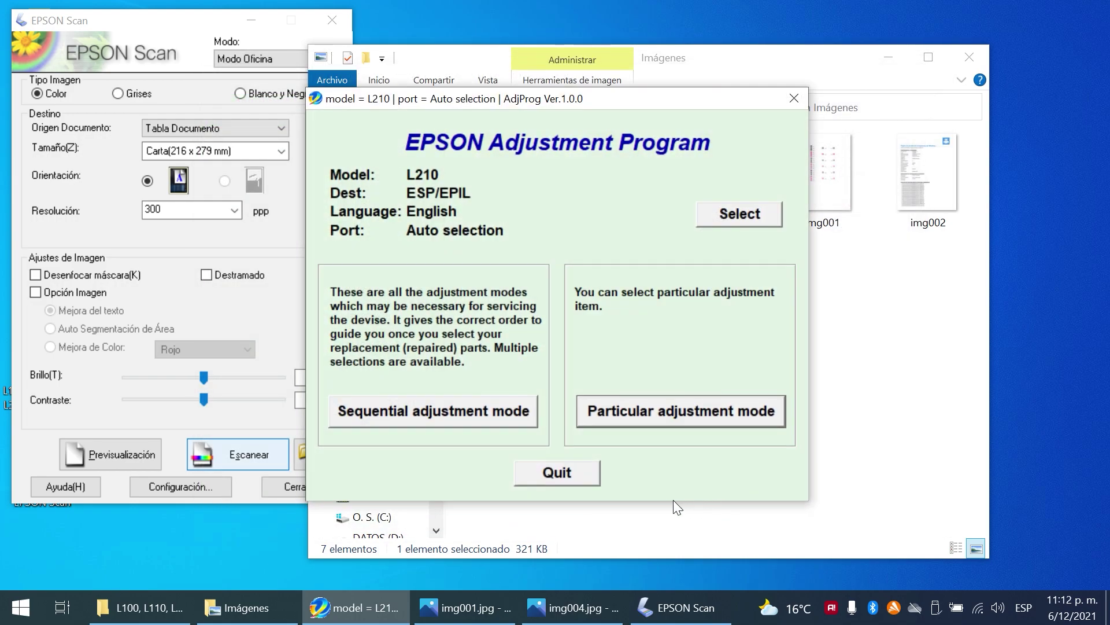
{"action": "left_click", "coordinate": [565, 471]}
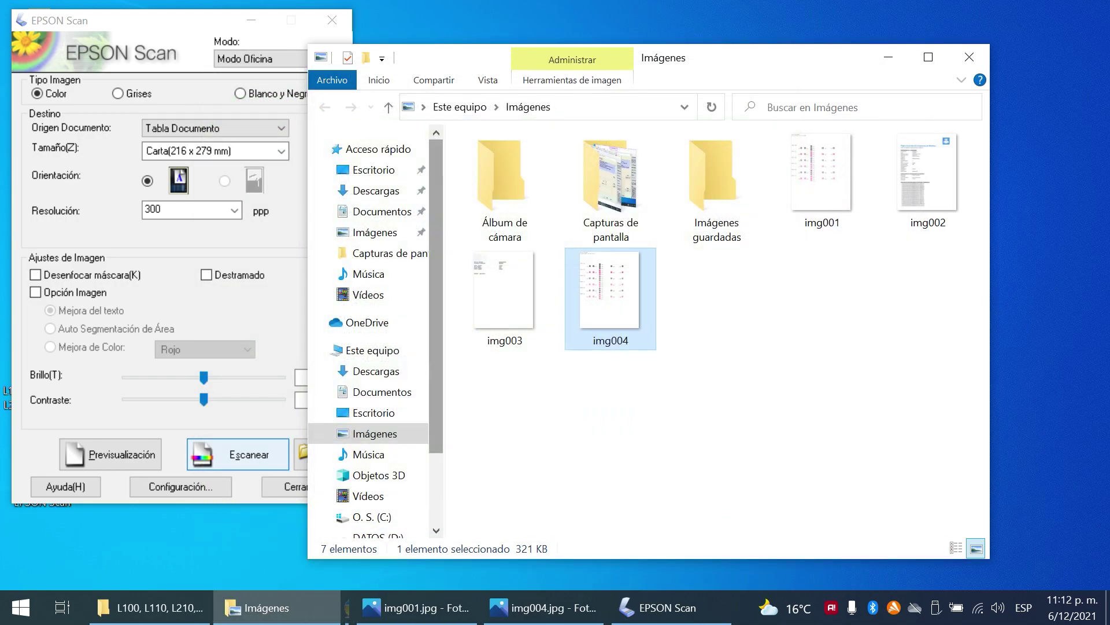
{"action": "left_click", "coordinate": [199, 34]}
{"action": "left_click", "coordinate": [333, 20]}
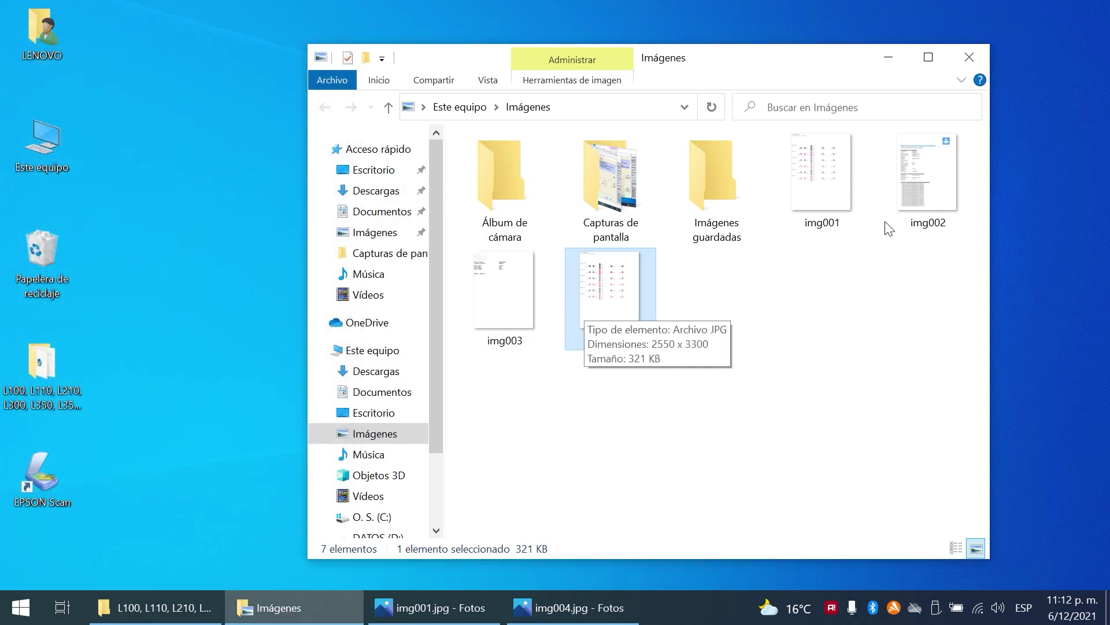
Step: Examine the print quality of the earlier test page scan img002 up close at full screen
{"action": "double_click", "coordinate": [916, 182]}
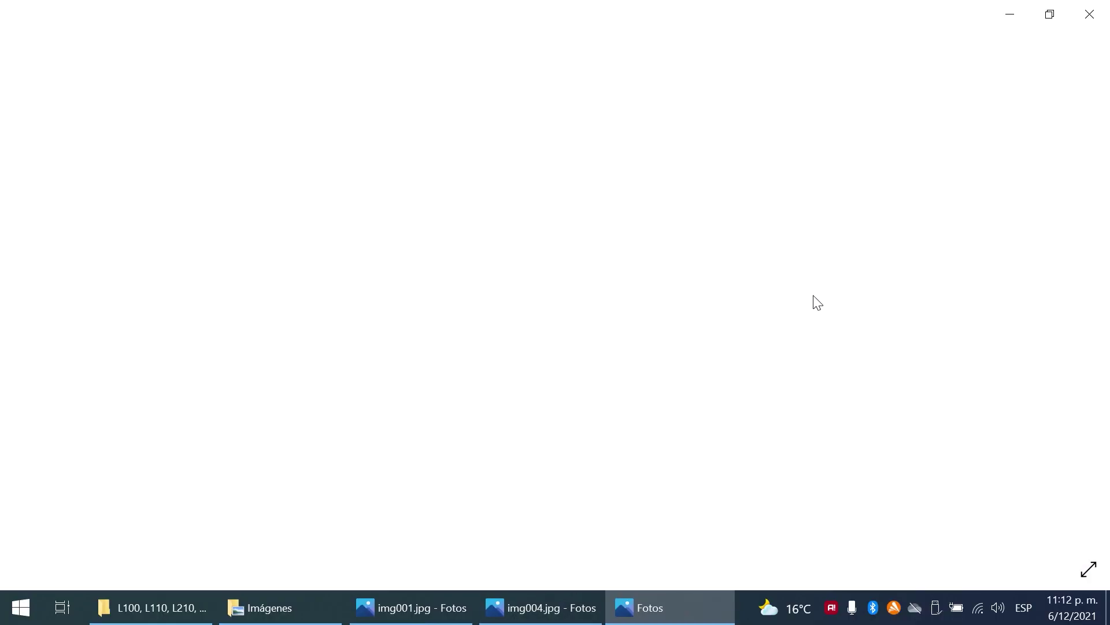
{"action": "left_click", "coordinate": [1099, 570]}
{"action": "scroll", "coordinate": [389, 293], "scroll_direction": "up", "scroll_amount": 5}
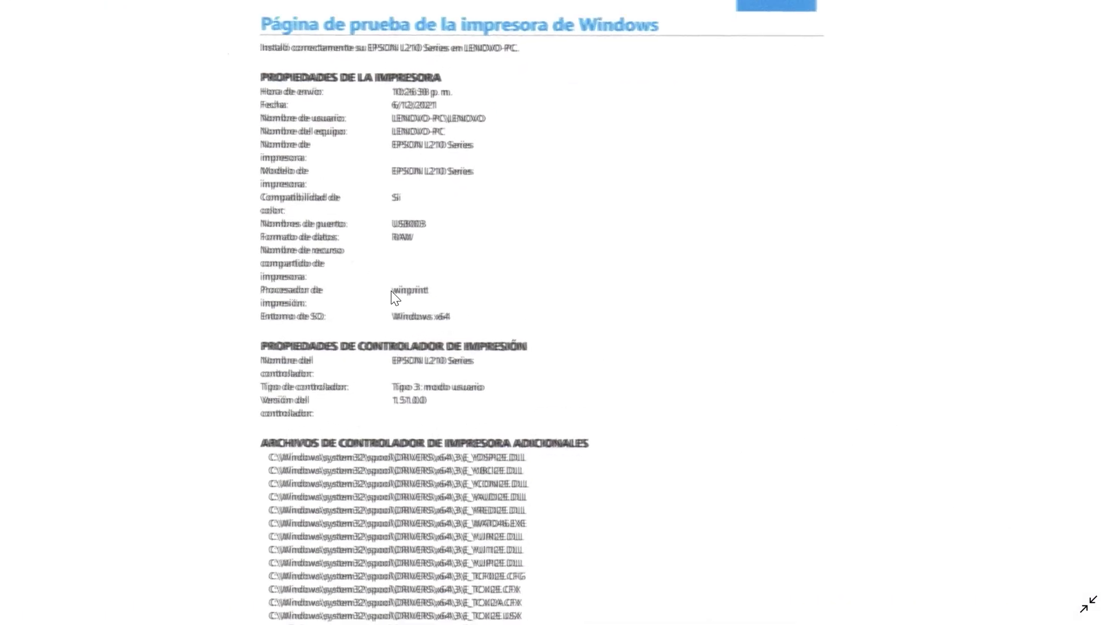
{"action": "scroll", "coordinate": [469, 185], "scroll_direction": "down", "scroll_amount": 5}
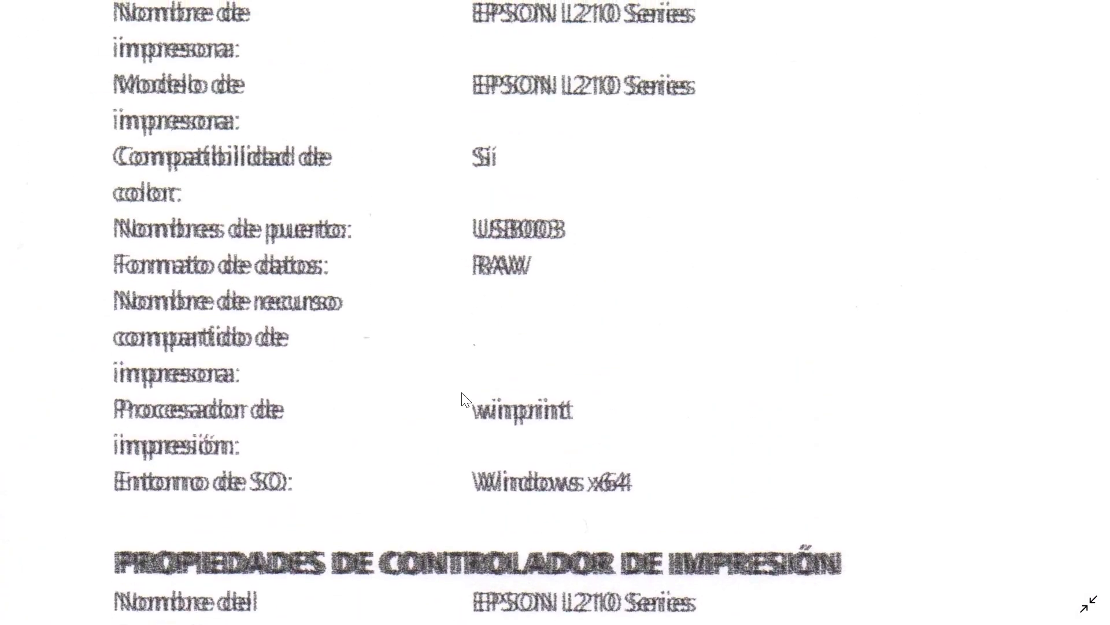
{"action": "left_click", "coordinate": [1096, 7]}
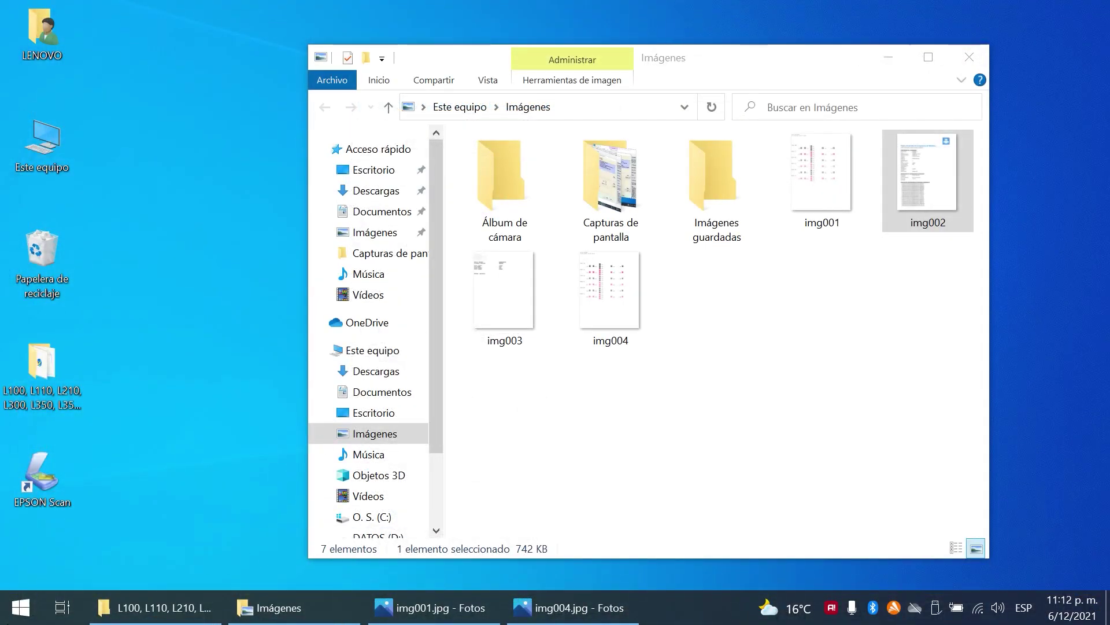
Step: Print a Windows test page from the printer properties of the EPSON L210 Series
{"action": "left_click", "coordinate": [20, 606]}
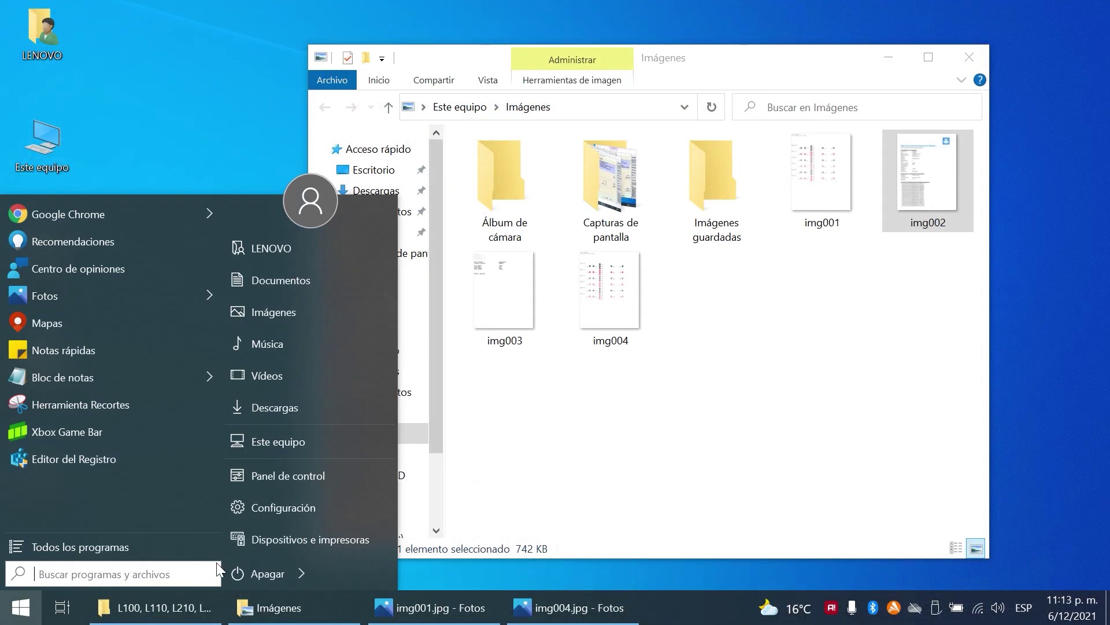
{"action": "left_click", "coordinate": [298, 538]}
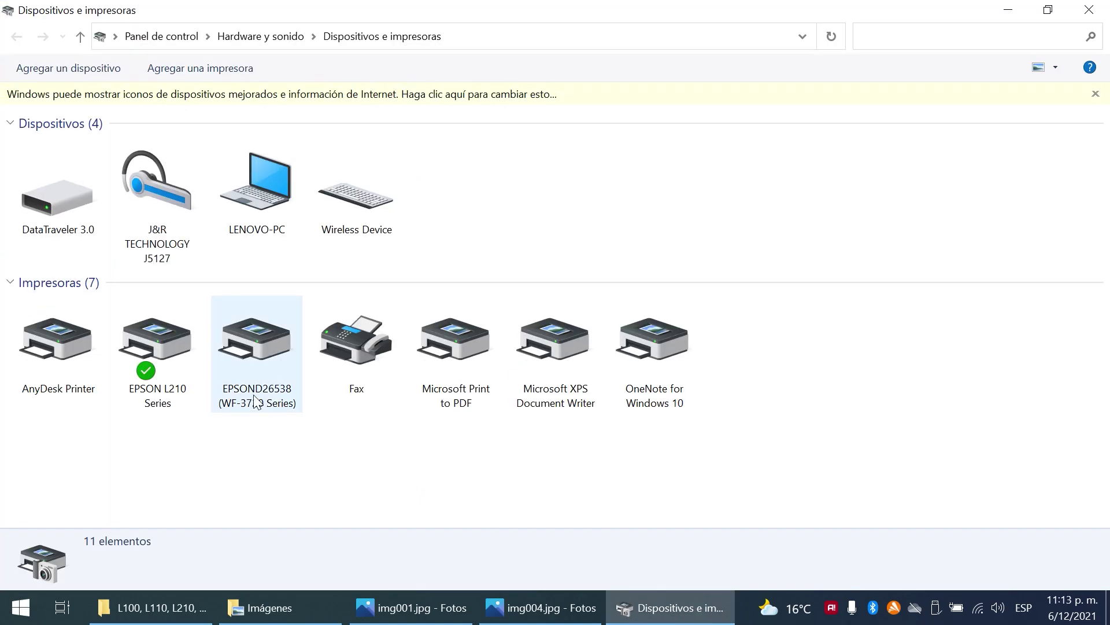
{"action": "left_click", "coordinate": [161, 347]}
{"action": "right_click", "coordinate": [162, 345]}
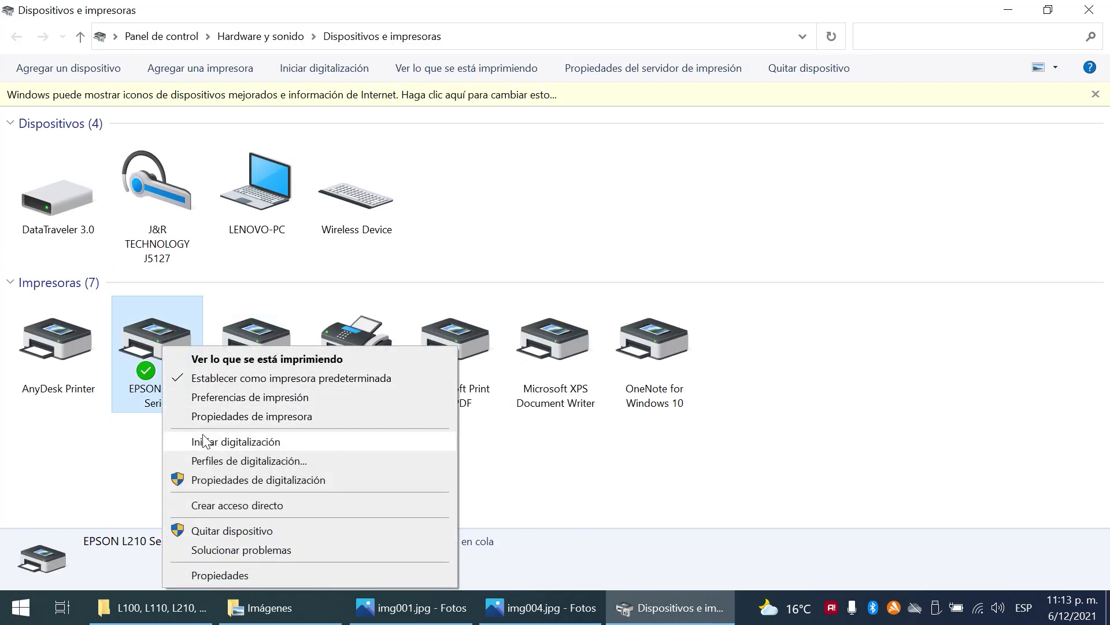
{"action": "left_click", "coordinate": [235, 420]}
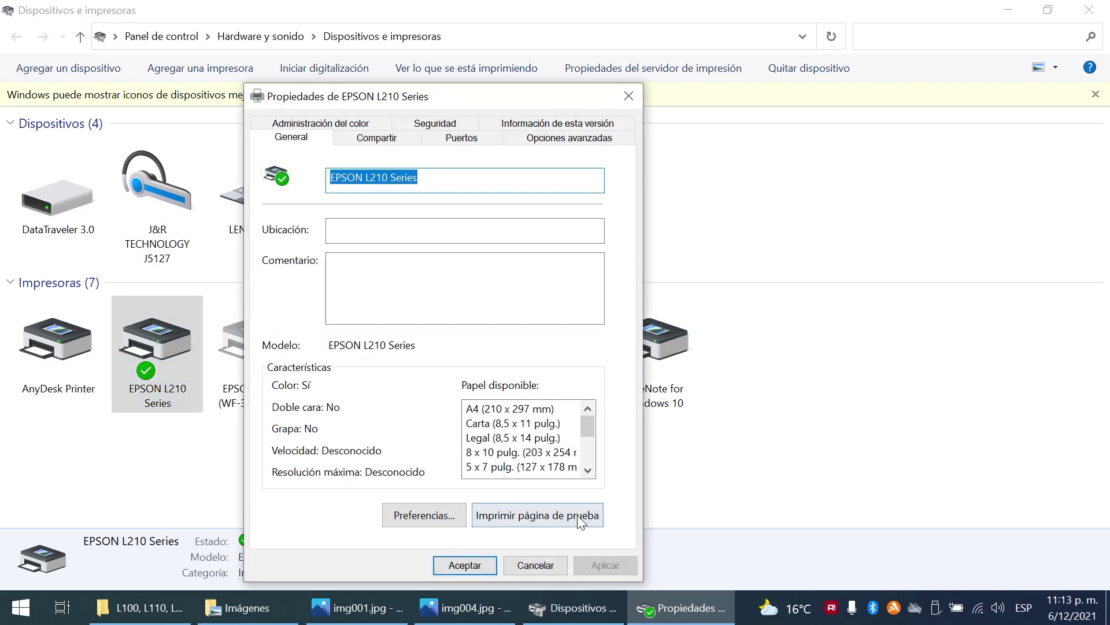
{"action": "left_click", "coordinate": [574, 516]}
{"action": "left_click", "coordinate": [659, 373]}
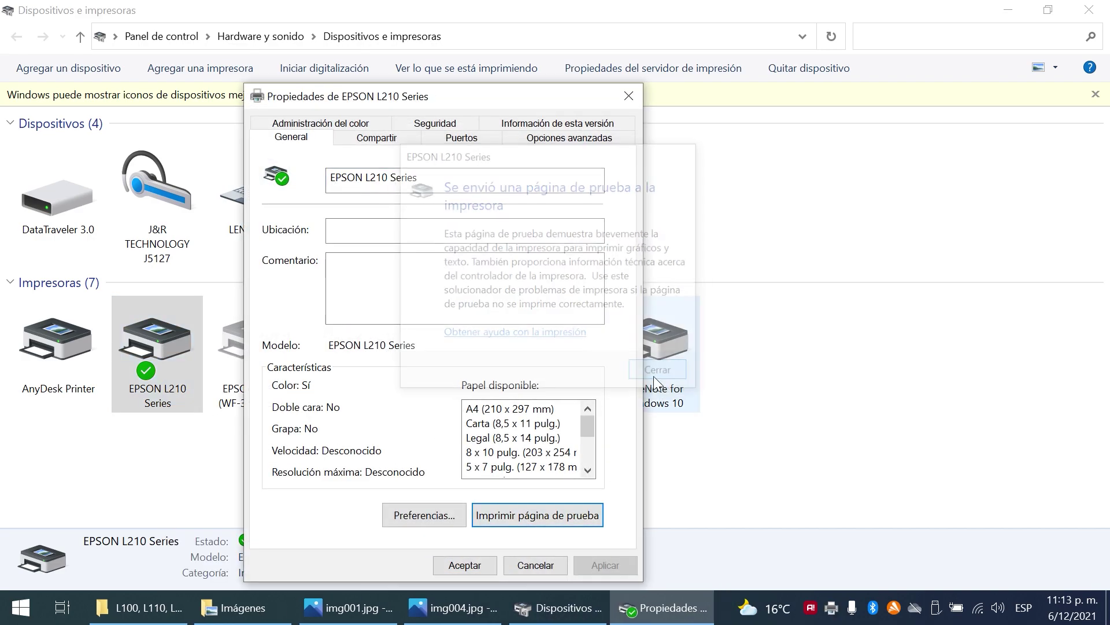